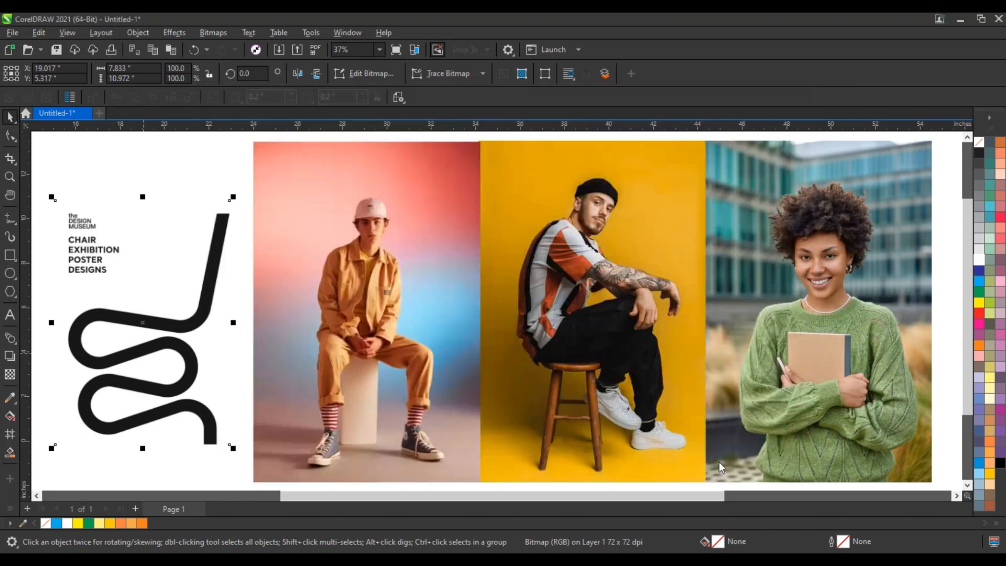
Trace the chair poster bitmap into vector shapes and move the traced group onto the pink-background photo
{"action": "left_click", "coordinate": [720, 462]}
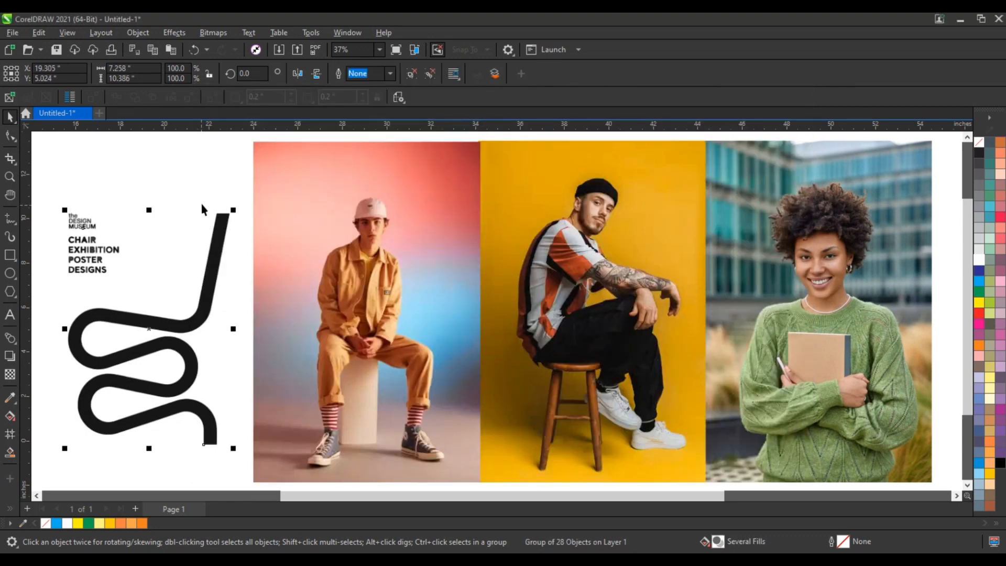
{"action": "left_click_drag", "start_coordinate": [226, 230], "coordinate": [397, 240]}
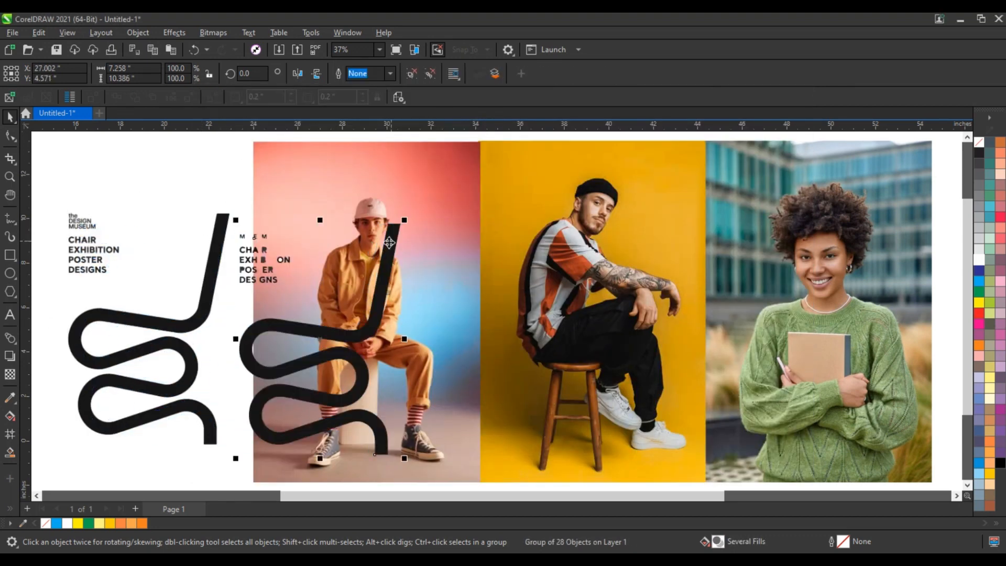
Delete the original chair bitmap and the traced lettering, keeping only the winding chair curve
{"action": "left_click", "coordinate": [163, 185]}
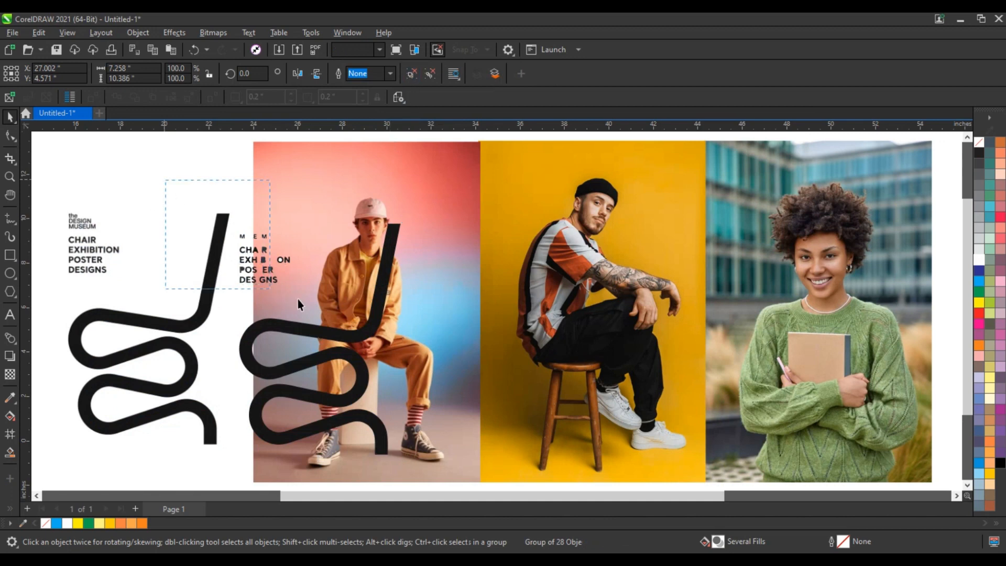
{"action": "mouse_move", "coordinate": [166, 180]}
{"action": "left_mouse_down"}
{"action": "mouse_move", "coordinate": [298, 300]}
{"action": "mouse_move", "coordinate": [336, 300]}
{"action": "left_mouse_up"}
{"action": "key", "text": "Delete"}
{"action": "left_click", "coordinate": [187, 321]}
{"action": "key", "text": "Delete"}
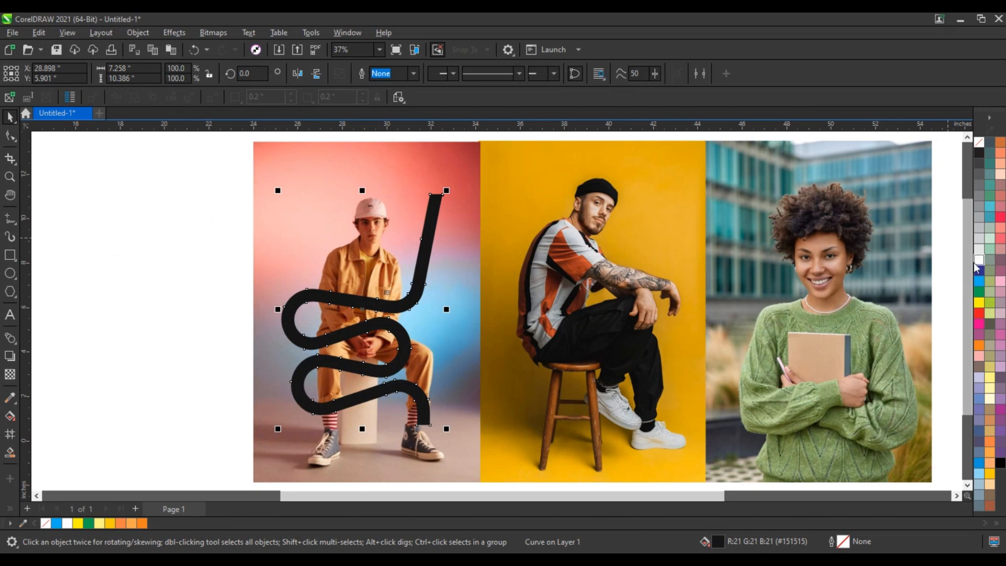
Fill the chair curve white, then enlarge it to about 9.6 × 13.7 in and flip it vertically
{"action": "left_click", "coordinate": [978, 261]}
{"action": "left_click_drag", "start_coordinate": [446, 190], "coordinate": [471, 154]}
{"action": "left_click", "coordinate": [316, 75]}
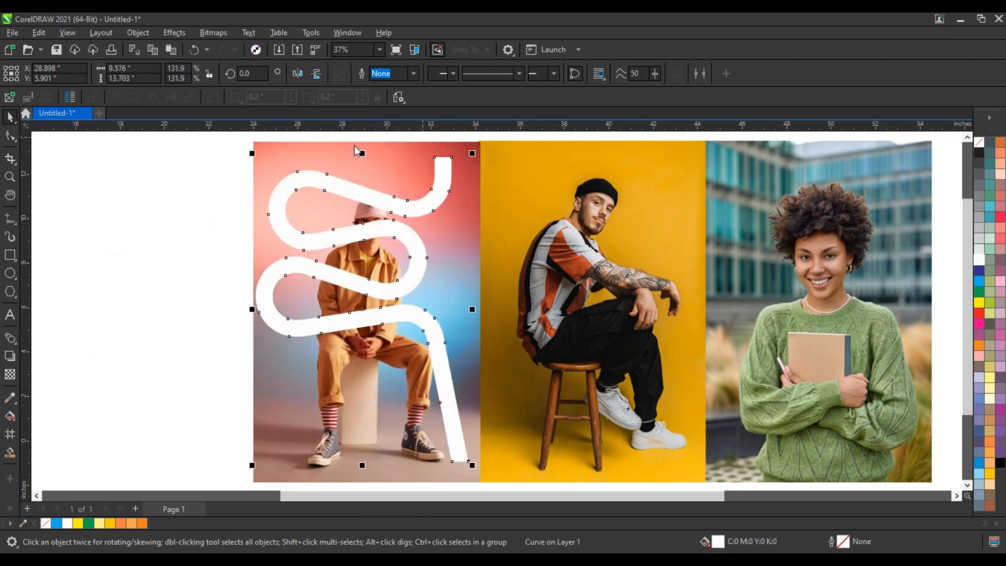
Position the white curve over the pink photo and enlarge it to about 10.7 × 15.4 in, spanning the photo's full height
{"action": "left_click_drag", "start_coordinate": [423, 311], "coordinate": [429, 330]}
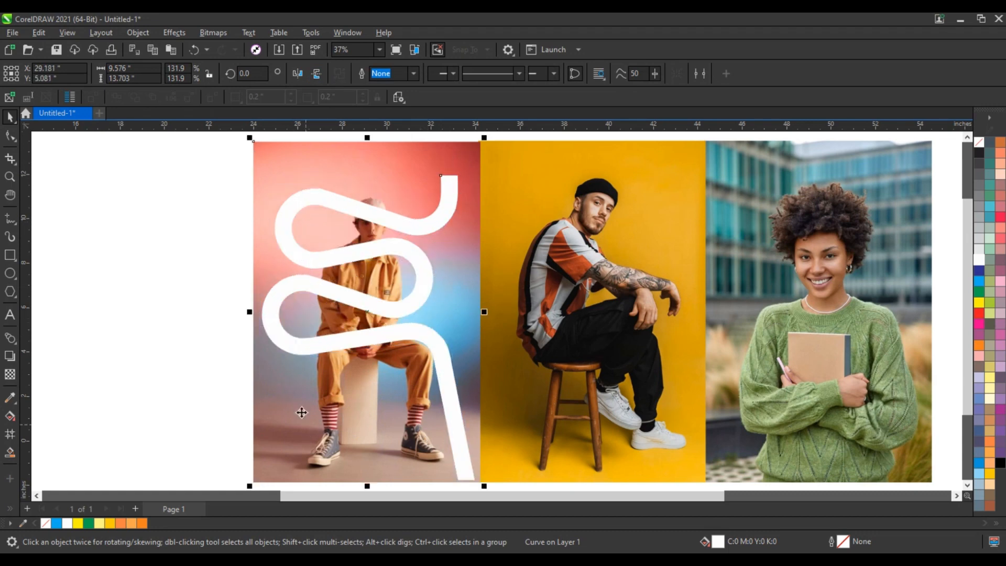
{"action": "left_click", "coordinate": [294, 383], "text": "shift"}
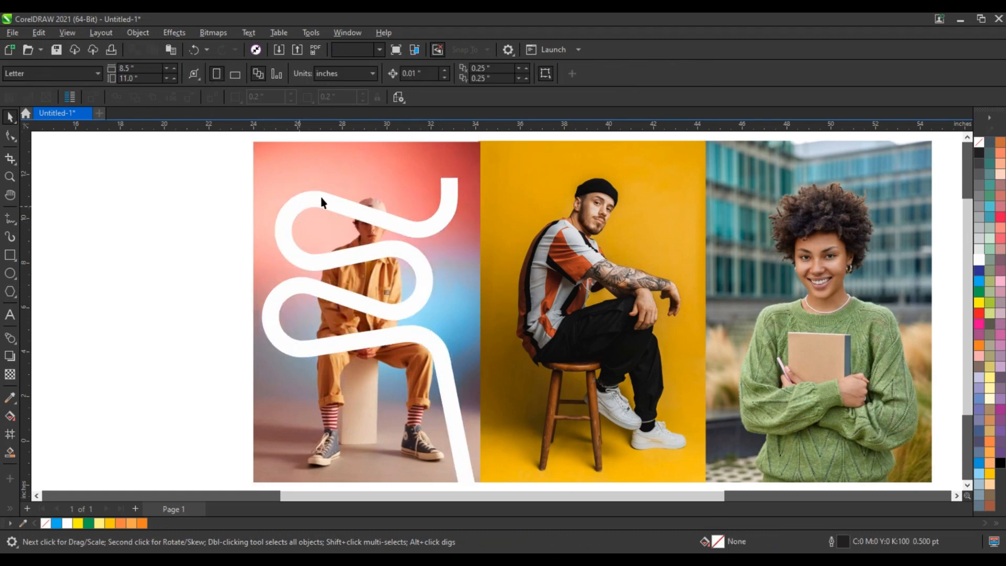
{"action": "left_click", "coordinate": [322, 197]}
{"action": "scroll", "coordinate": [337, 195], "scroll_direction": "down", "scroll_amount": 1}
{"action": "mouse_move", "coordinate": [444, 181]}
{"action": "left_mouse_down"}
{"action": "mouse_move", "coordinate": [456, 152]}
{"action": "mouse_move", "coordinate": [295, 165]}
{"action": "mouse_move", "coordinate": [264, 148]}
{"action": "left_mouse_up"}
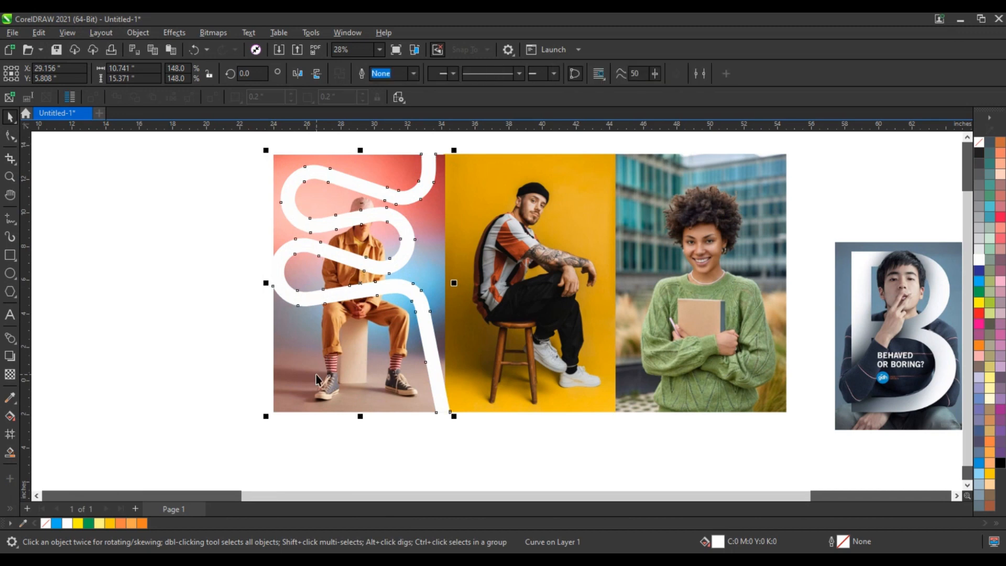
{"action": "key", "text": "Escape"}
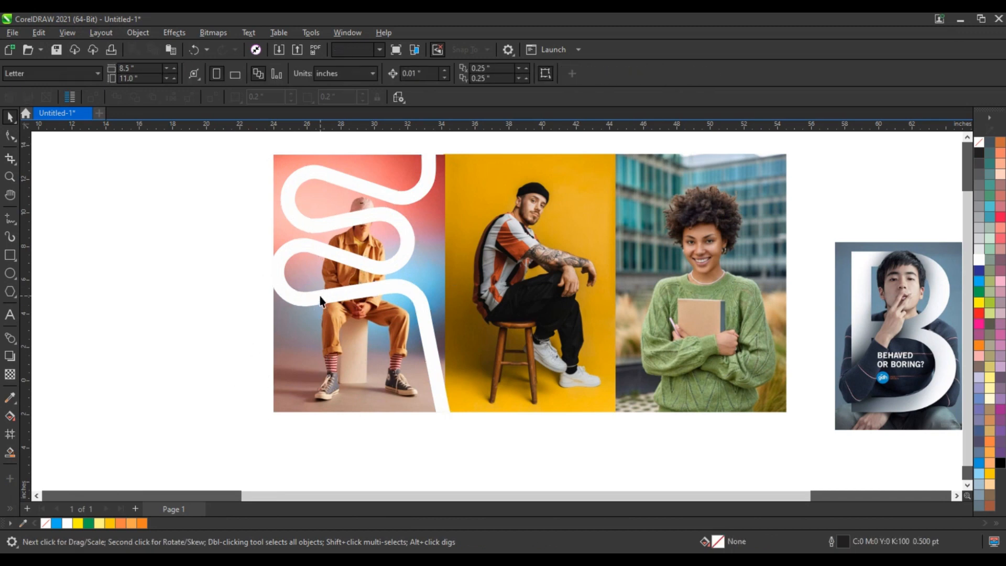
Space the photos apart by moving the pink photo together with its white curve, and the yellow photo
{"action": "left_click", "coordinate": [320, 296]}
{"action": "left_click", "coordinate": [364, 358], "text": "shift"}
{"action": "left_click_drag", "start_coordinate": [364, 359], "coordinate": [257, 359]}
{"action": "key", "text": "Escape"}
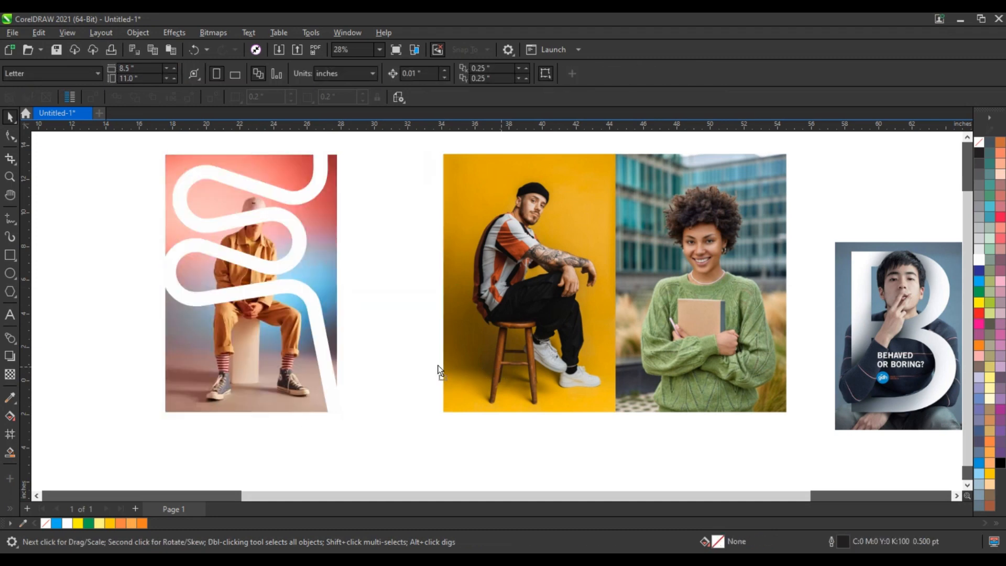
{"action": "left_click_drag", "start_coordinate": [438, 371], "coordinate": [374, 370]}
Duplicate the white curve and center the copy horizontally on the yellow photo
{"action": "left_click", "coordinate": [309, 290]}
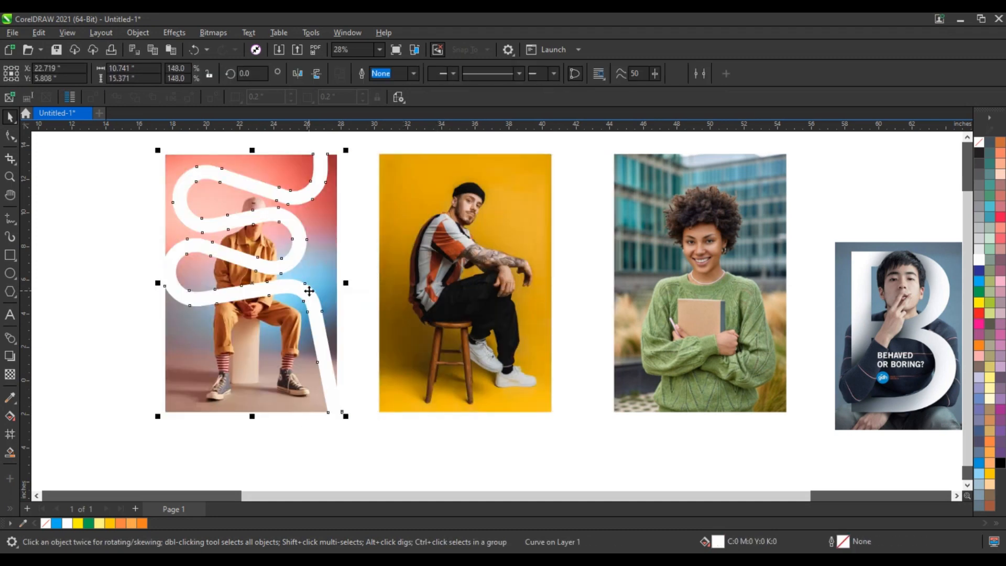
{"action": "key", "text": "plus"}
{"action": "left_click", "coordinate": [470, 340], "text": "shift"}
{"action": "key", "text": "c"}
{"action": "left_click", "coordinate": [504, 435]}
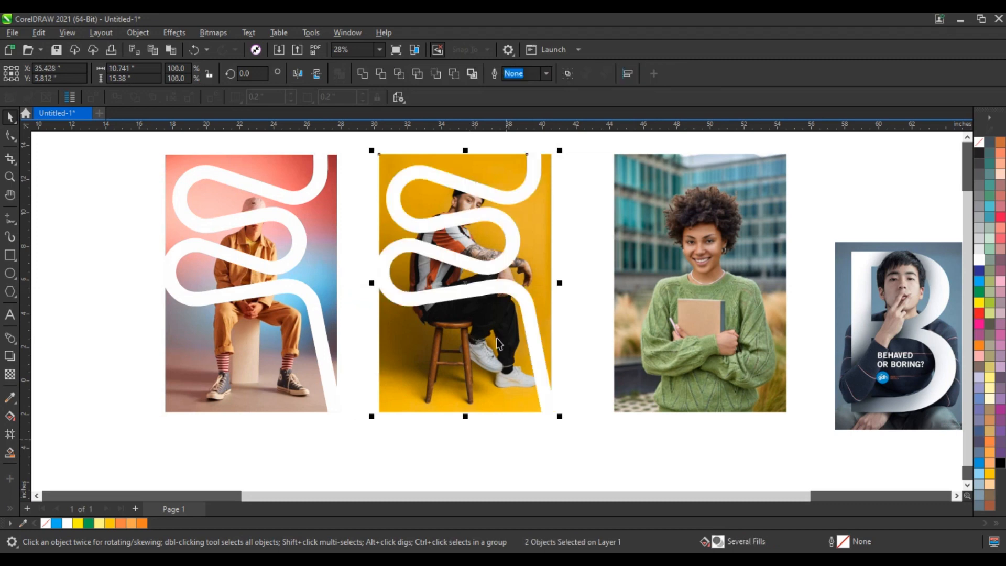
Duplicate the white curve from the yellow photo and center the copy horizontally on the green-sweater photo
{"action": "left_click", "coordinate": [497, 292]}
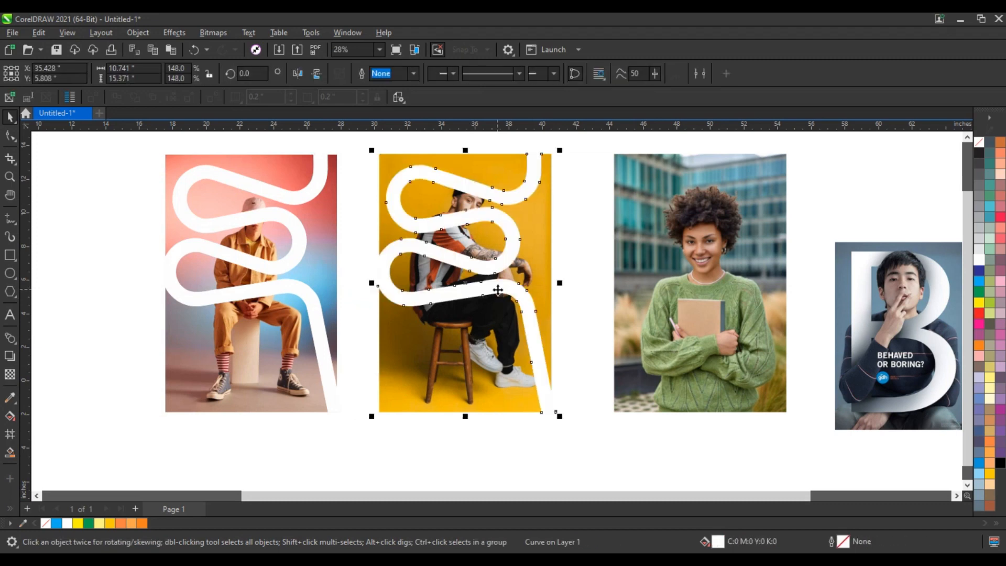
{"action": "key", "text": "plus"}
{"action": "left_click", "coordinate": [664, 338], "text": "shift"}
{"action": "key", "text": "c"}
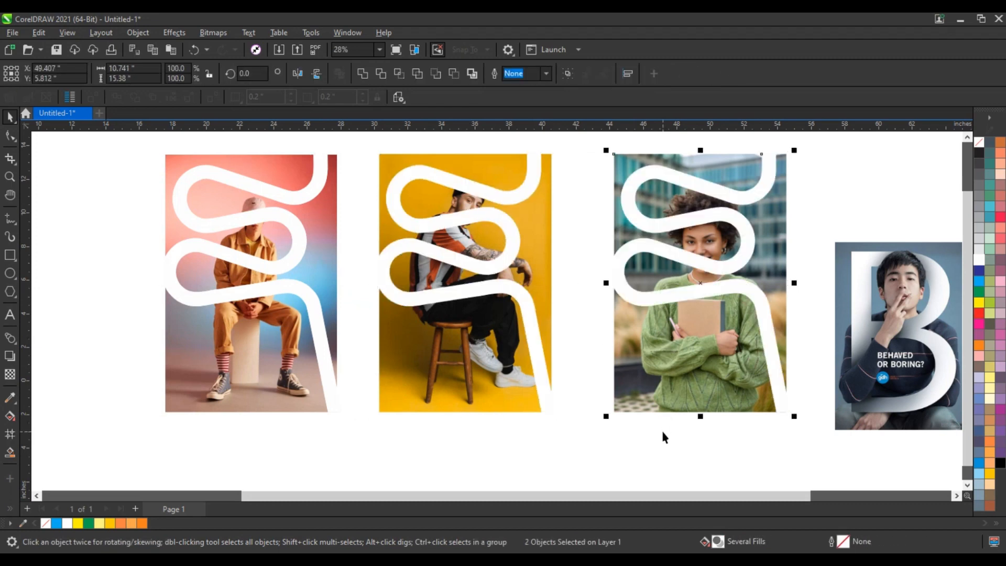
Apply a uniform transparency of 57 to the white curve on the pink photo
{"action": "left_click", "coordinate": [285, 292]}
{"action": "key", "text": "shift+F2"}
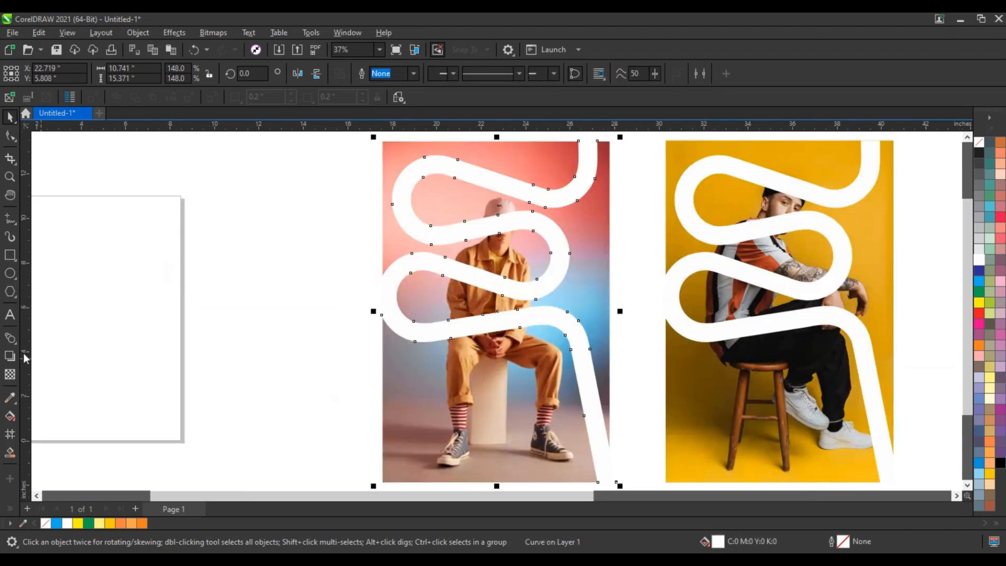
{"action": "left_click", "coordinate": [10, 374]}
{"action": "scroll", "coordinate": [436, 343], "scroll_direction": "down", "scroll_amount": 1}
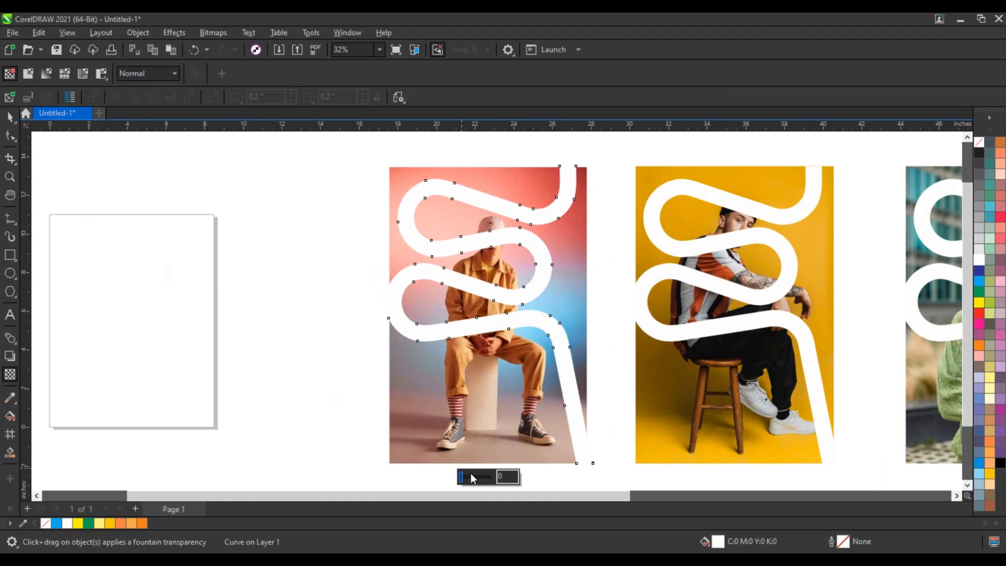
{"action": "left_click_drag", "start_coordinate": [471, 473], "coordinate": [478, 470]}
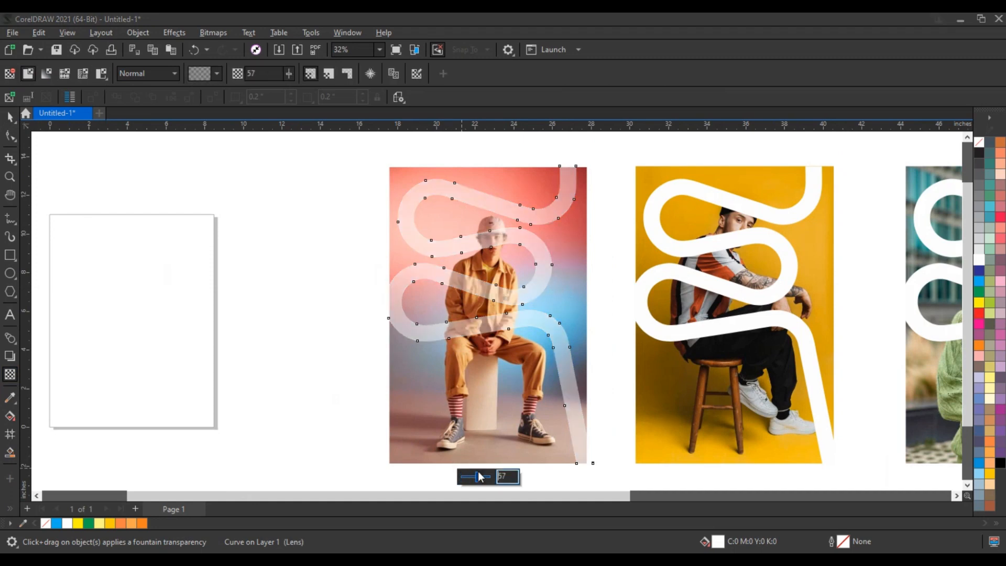
Draw a closed outline around the man's face and cap brim where the translucent curve crosses his head
{"action": "left_click", "coordinate": [9, 176]}
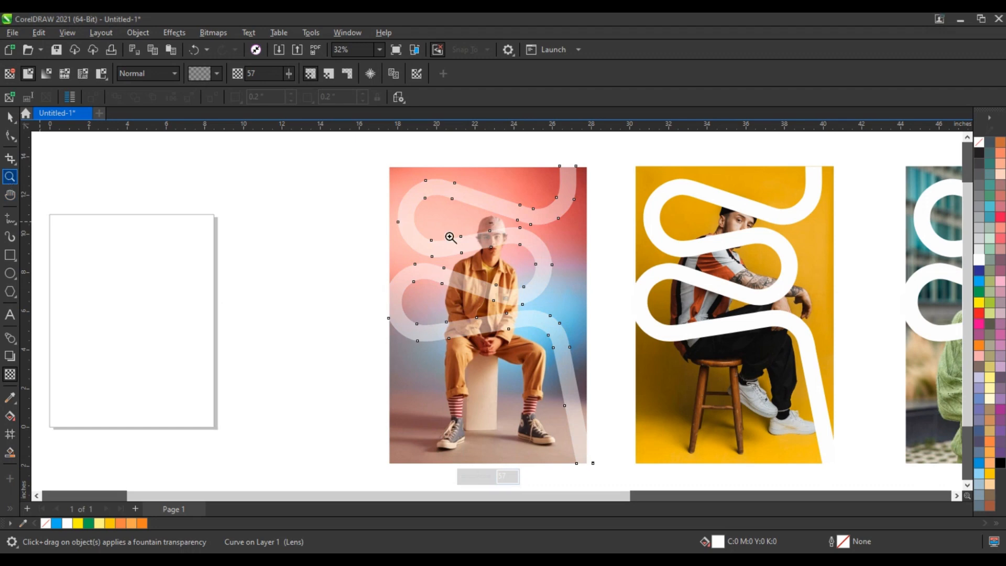
{"action": "left_click", "coordinate": [582, 331]}
{"action": "left_click_drag", "start_coordinate": [587, 284], "coordinate": [571, 277]}
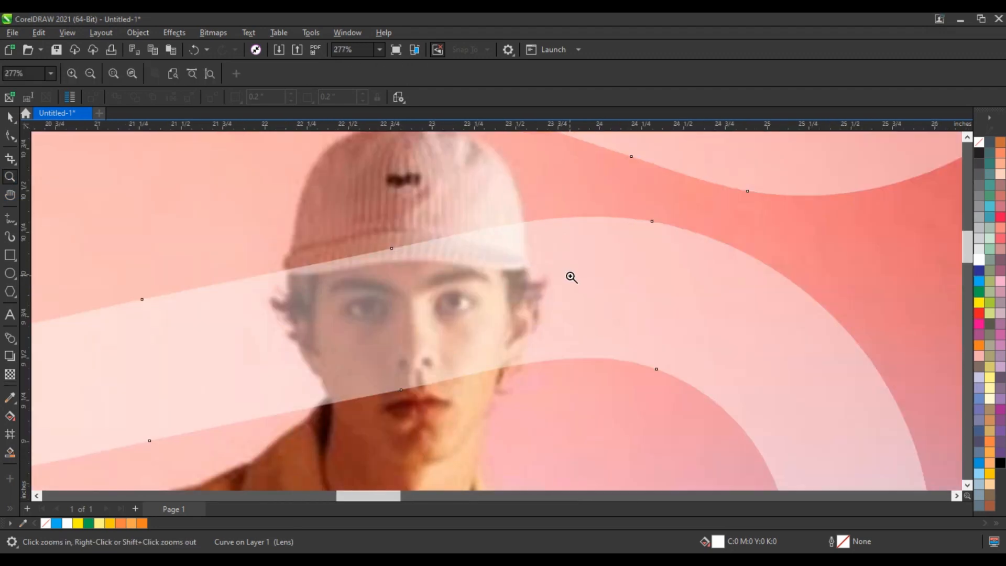
{"action": "left_click", "coordinate": [288, 265]}
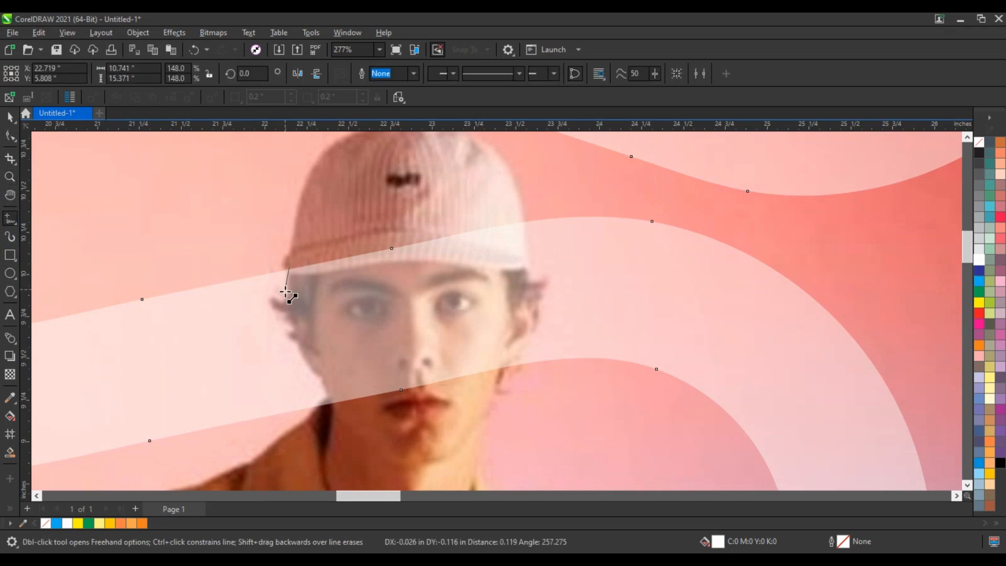
{"action": "left_click", "coordinate": [285, 300]}
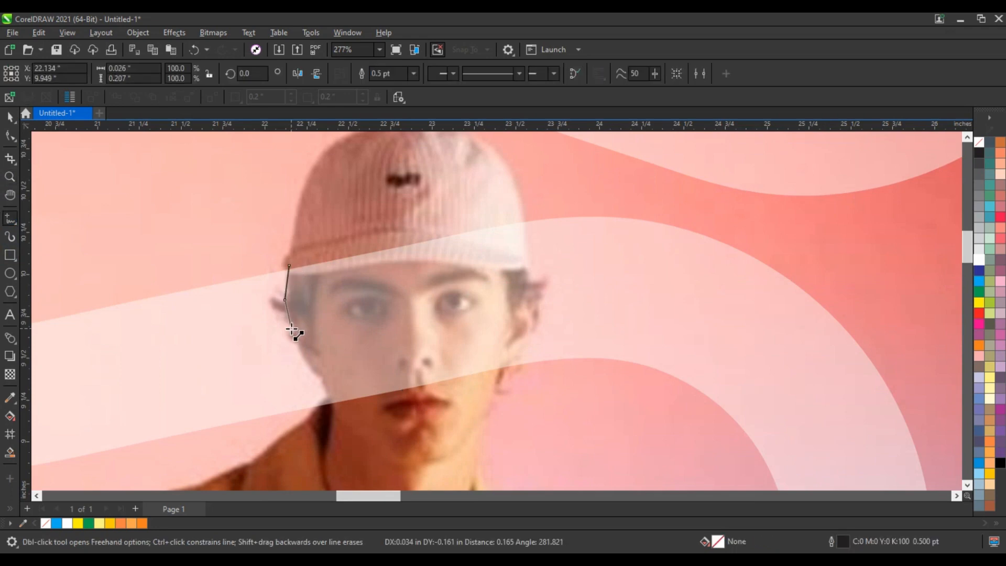
{"action": "left_click", "coordinate": [295, 341]}
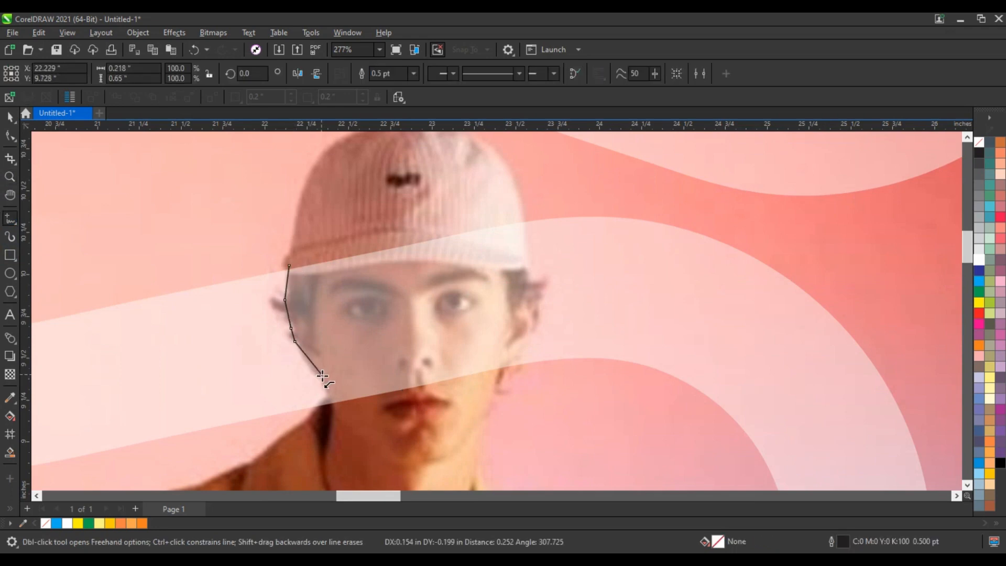
{"action": "left_click", "coordinate": [326, 392]}
{"action": "left_click", "coordinate": [306, 418]}
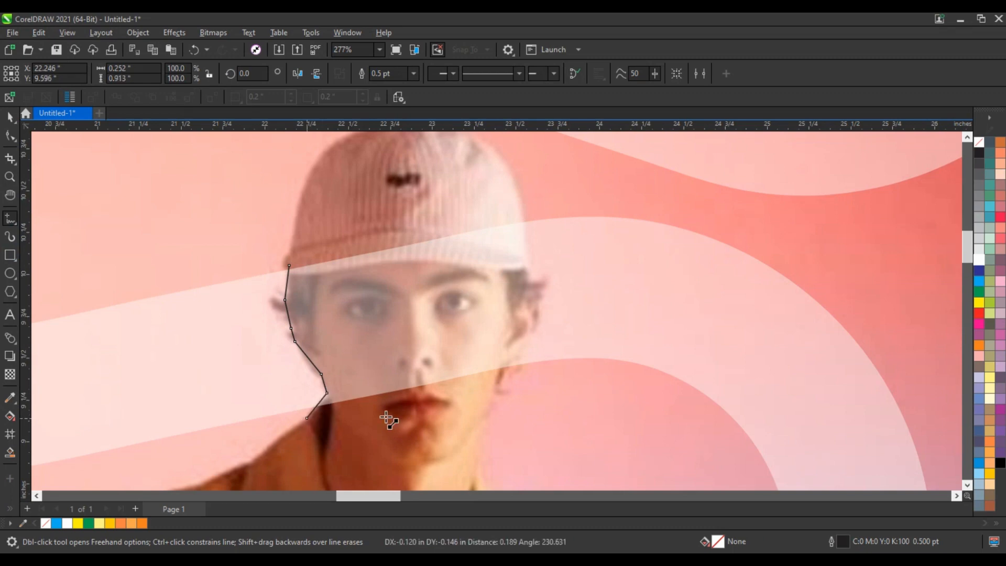
{"action": "left_click", "coordinate": [516, 374]}
{"action": "left_click", "coordinate": [527, 360]}
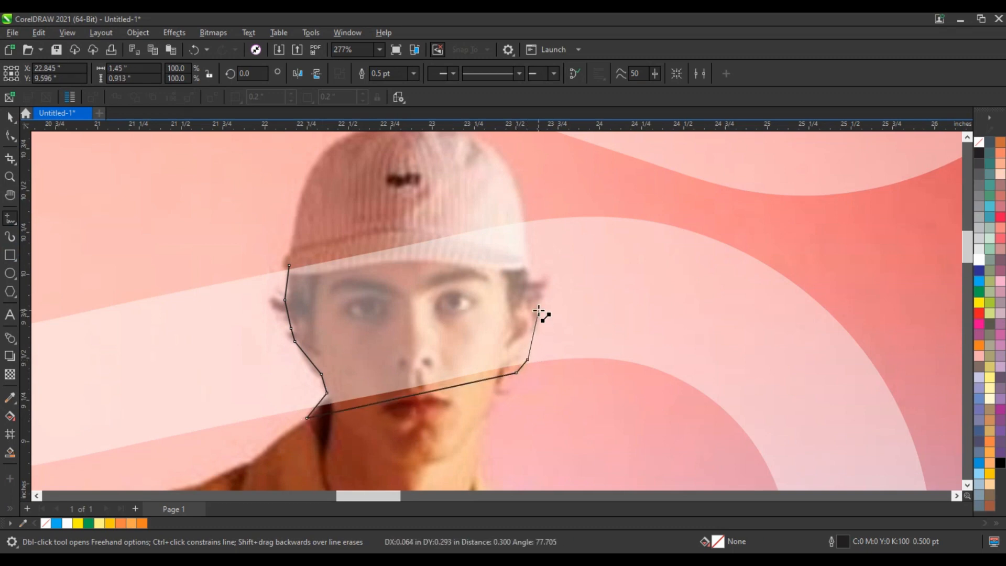
{"action": "left_click", "coordinate": [538, 310]}
{"action": "left_click", "coordinate": [546, 277]}
{"action": "left_click", "coordinate": [530, 279]}
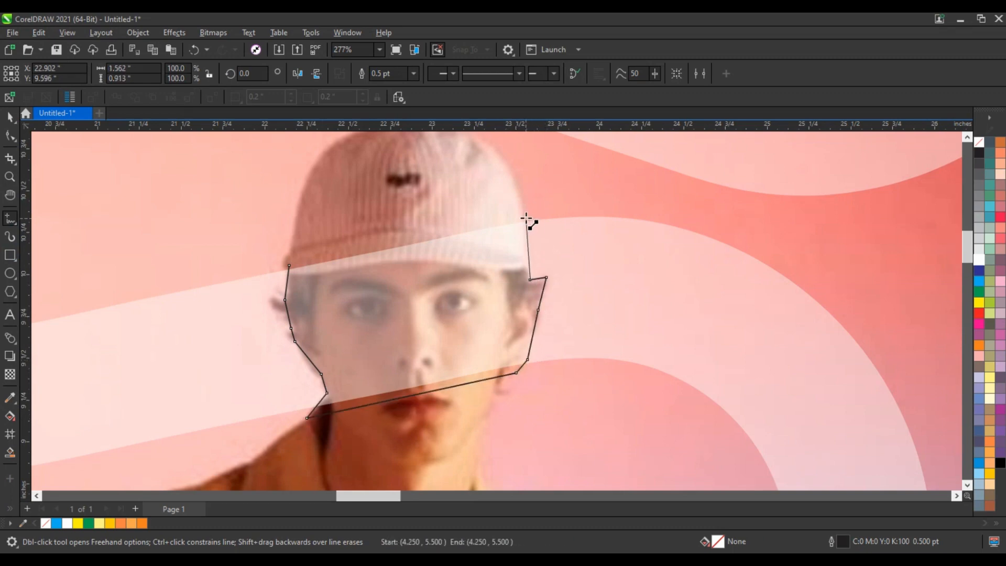
{"action": "left_click", "coordinate": [528, 211]}
{"action": "left_click", "coordinate": [289, 265]}
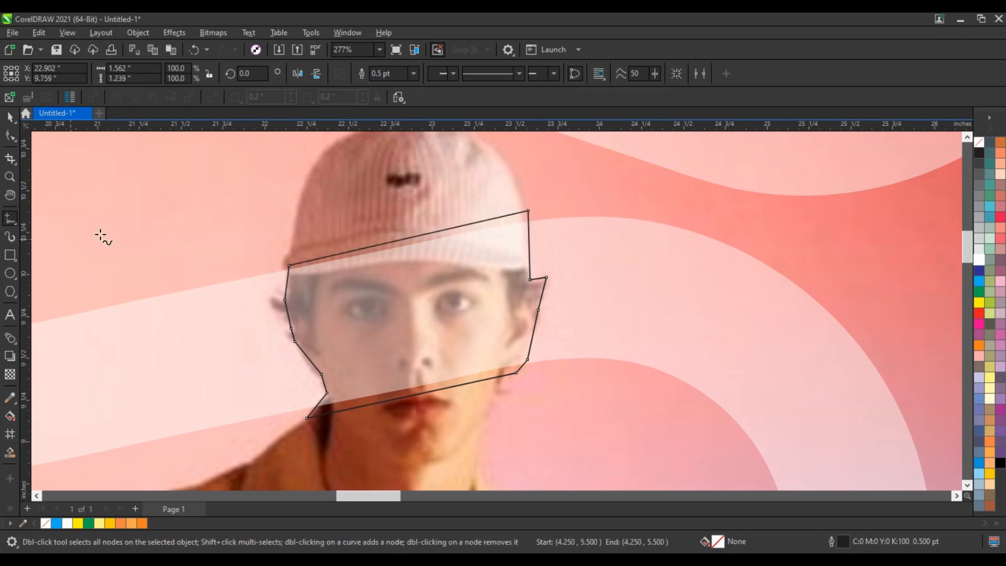
Convert the head outline's segments to curves and bend them to follow the man's ear, jaw and hair
{"action": "left_click", "coordinate": [10, 136]}
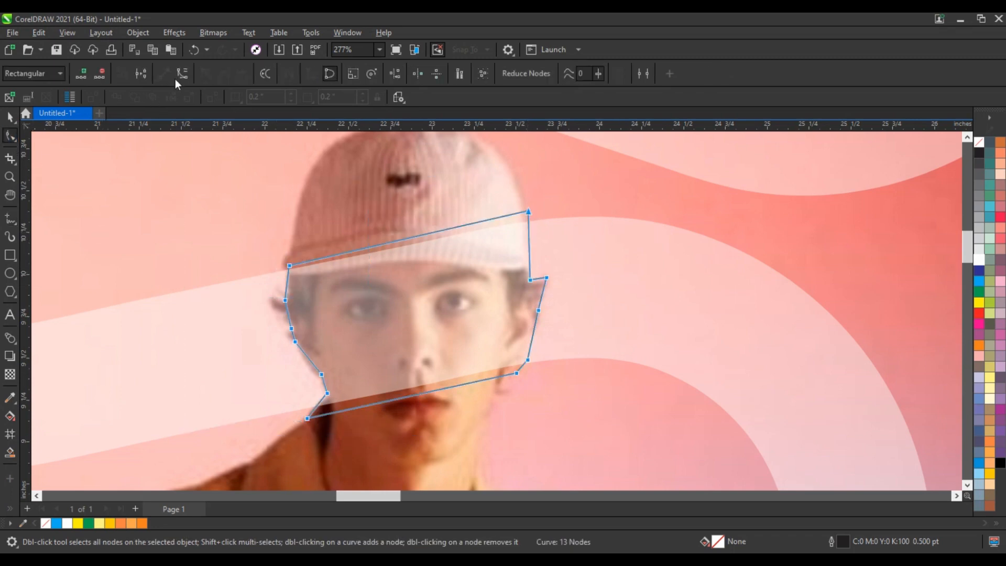
{"action": "left_click", "coordinate": [533, 341]}
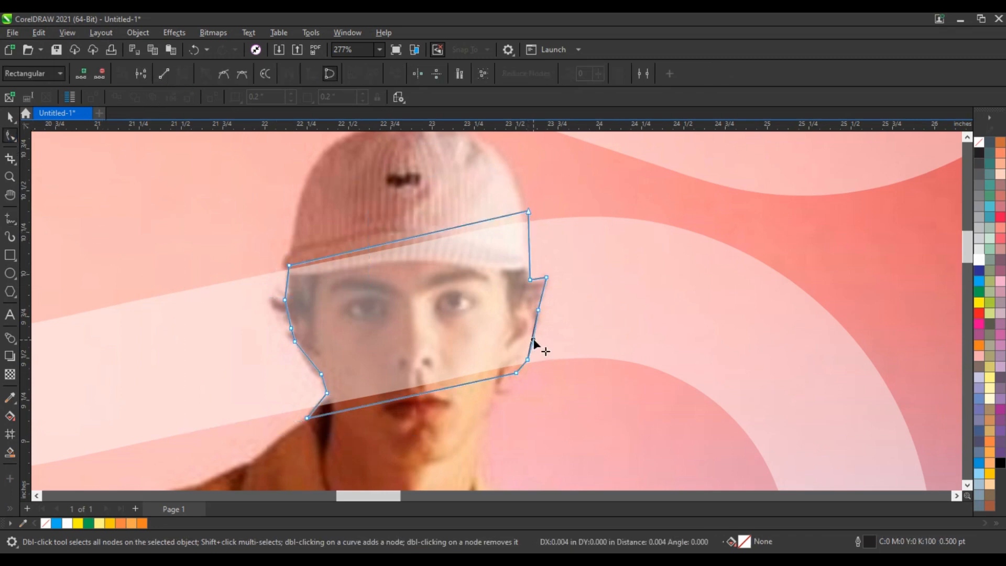
{"action": "left_click", "coordinate": [537, 280]}
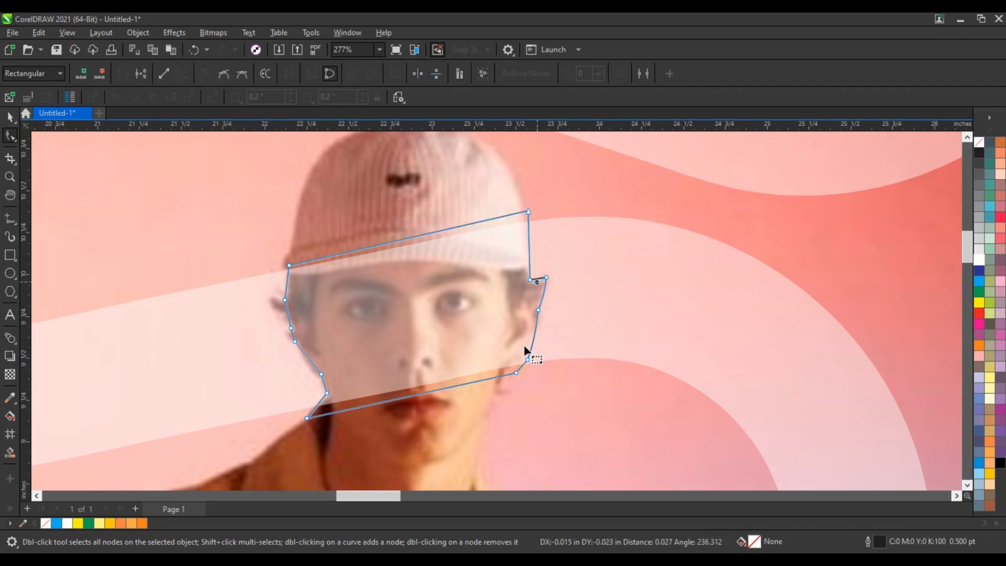
{"action": "left_click", "coordinate": [309, 360]}
{"action": "left_click_drag", "start_coordinate": [309, 361], "coordinate": [305, 362]}
{"action": "left_click_drag", "start_coordinate": [289, 319], "coordinate": [284, 280]}
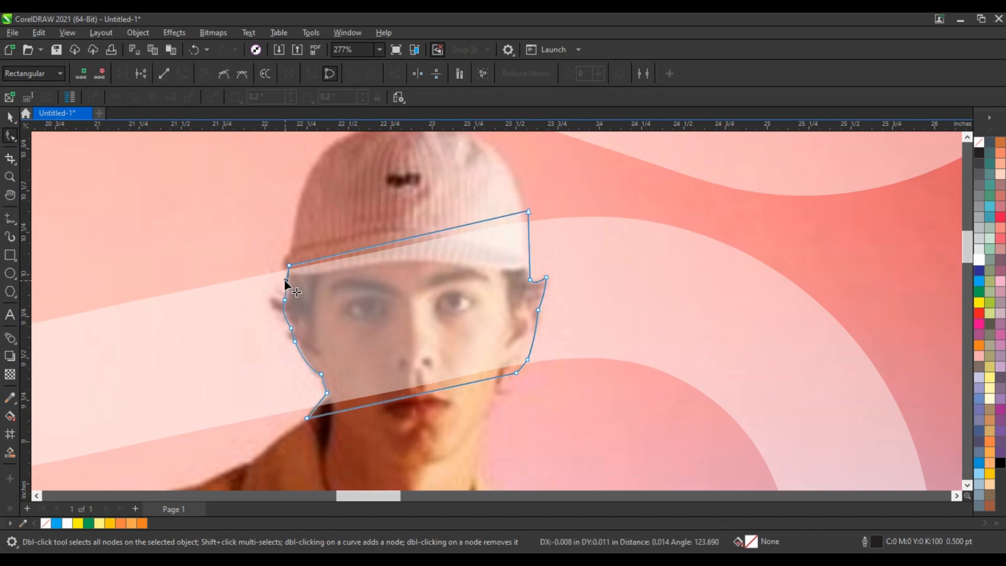
{"action": "key", "text": "space"}
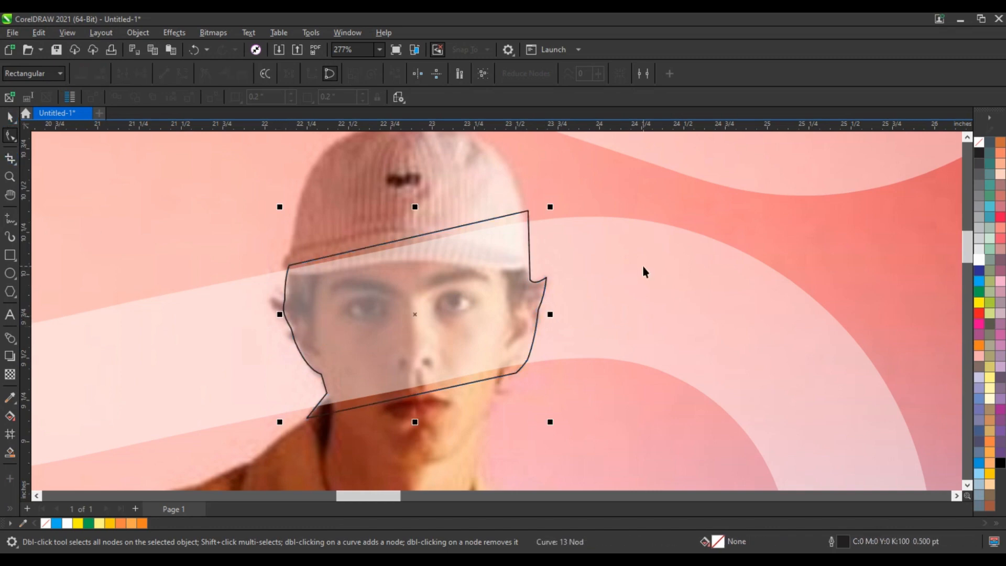
Trim the head outline's area out of the translucent curve so the man's face shows in front of it
{"action": "key", "text": "ctrl+a"}
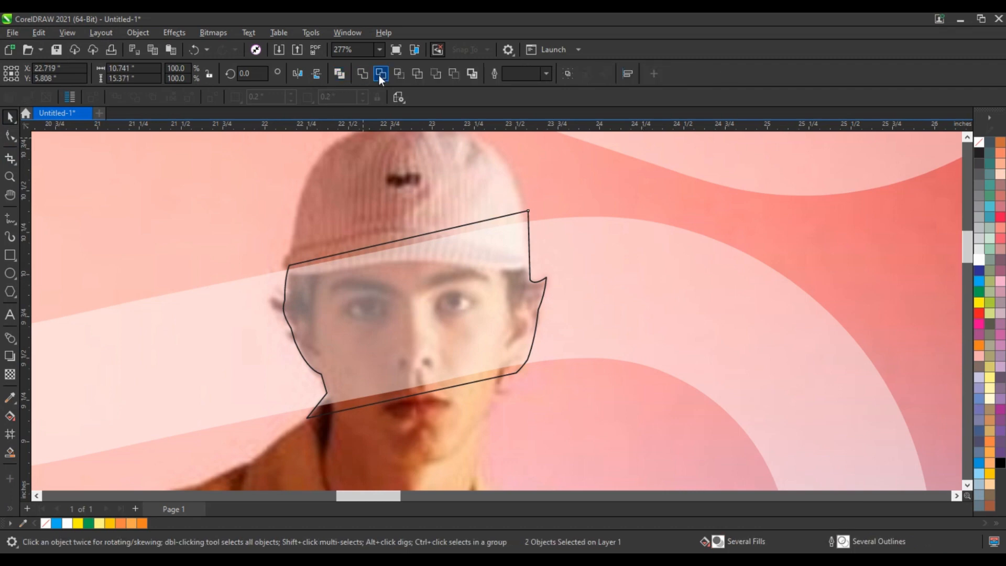
{"action": "left_click", "coordinate": [381, 75]}
{"action": "key", "text": "Escape"}
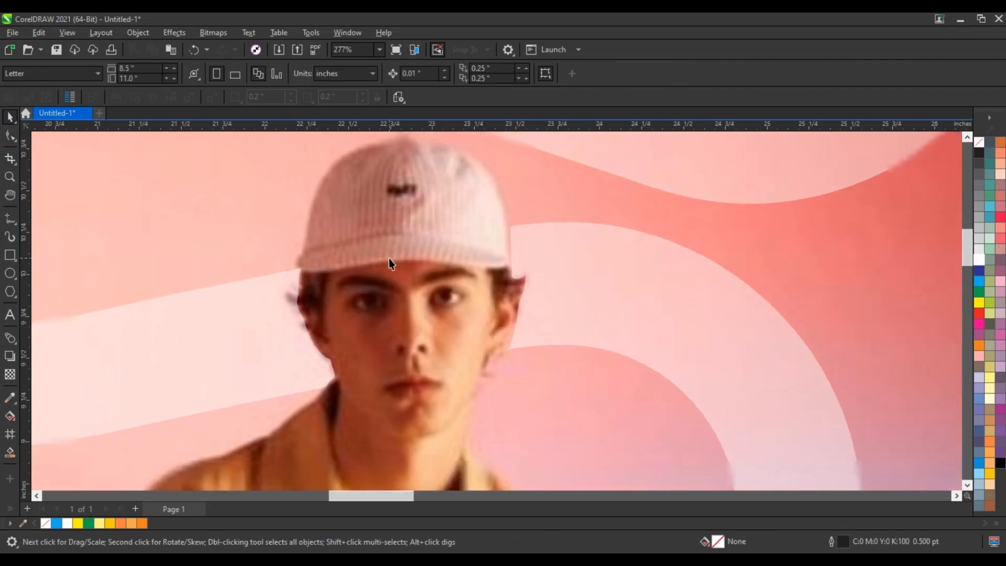
{"action": "scroll", "coordinate": [389, 259], "scroll_direction": "down", "scroll_amount": 5}
{"action": "scroll", "coordinate": [389, 259], "scroll_direction": "down", "scroll_amount": 2}
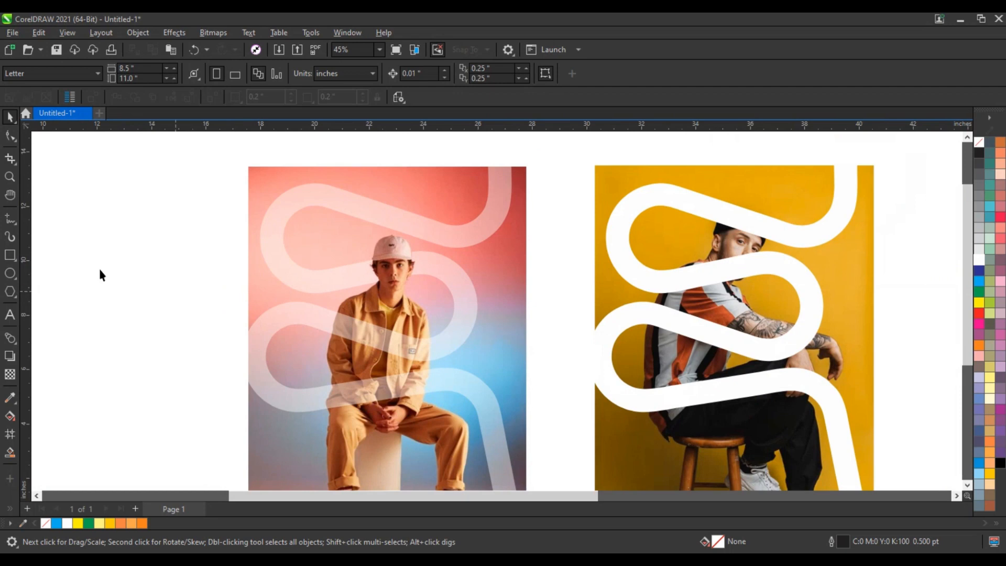
Draw a closed outline around the man's jacket and forearms where the lower translucent band crosses his waist on the pink photo
{"action": "left_click_drag", "start_coordinate": [297, 355], "coordinate": [479, 422]}
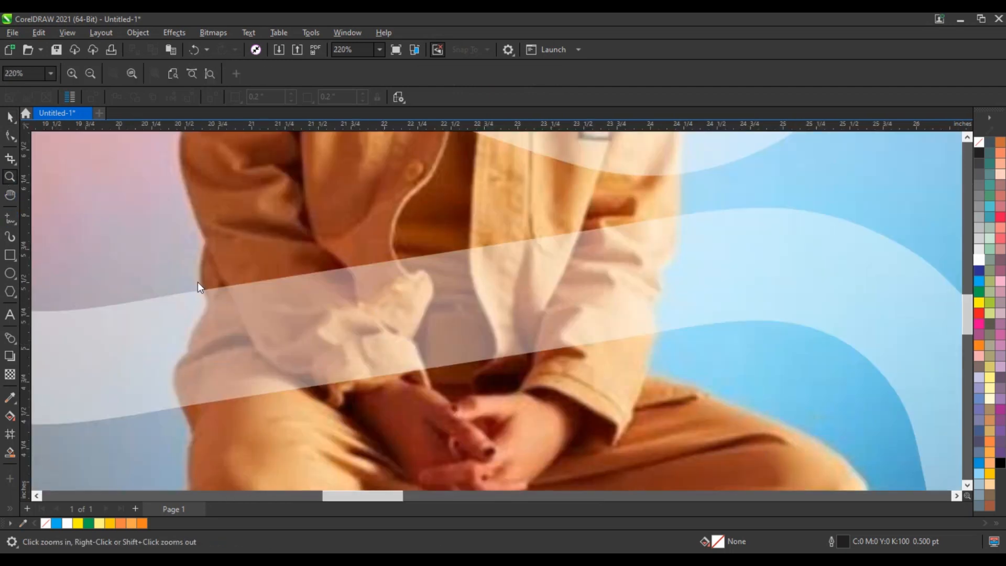
{"action": "key", "text": "F5"}
{"action": "double_click", "coordinate": [205, 302]}
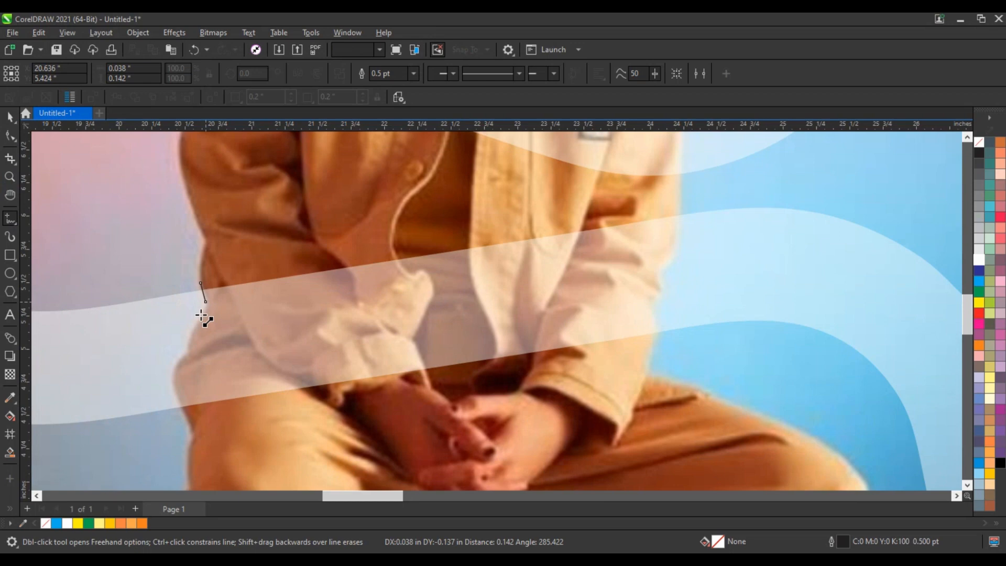
{"action": "double_click", "coordinate": [186, 348]}
{"action": "double_click", "coordinate": [184, 412]}
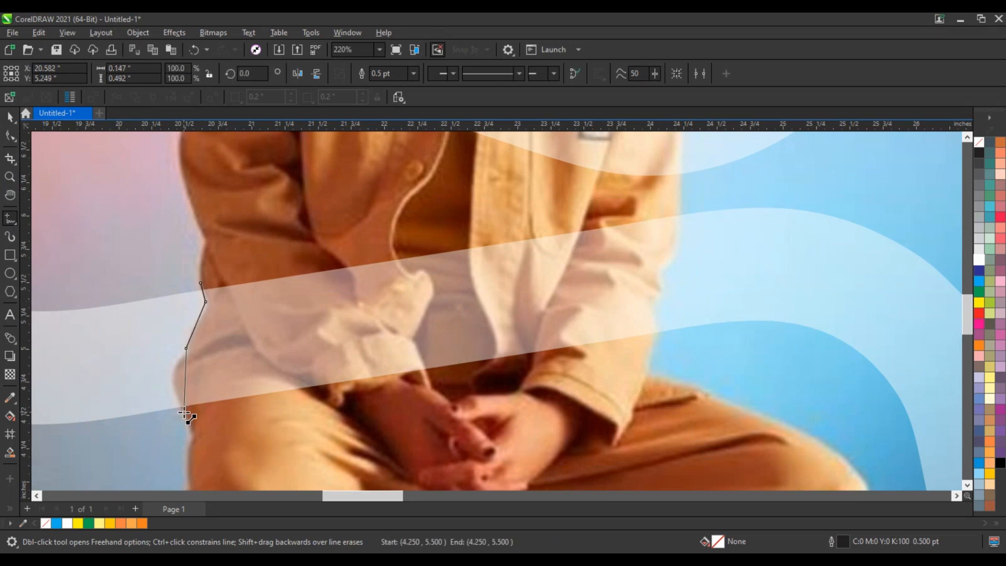
{"action": "double_click", "coordinate": [652, 342]}
{"action": "double_click", "coordinate": [648, 316]}
{"action": "double_click", "coordinate": [658, 275]}
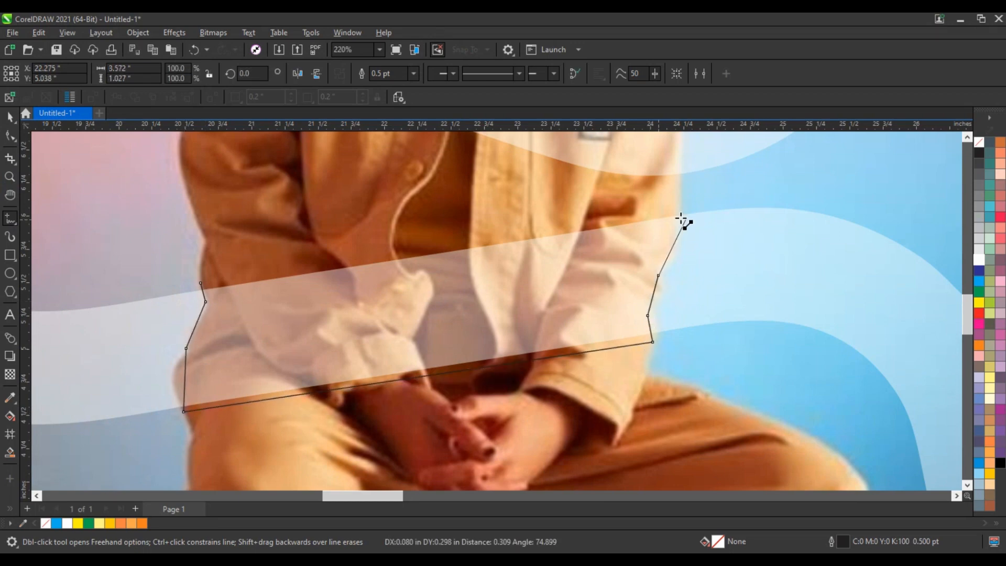
{"action": "double_click", "coordinate": [682, 210]}
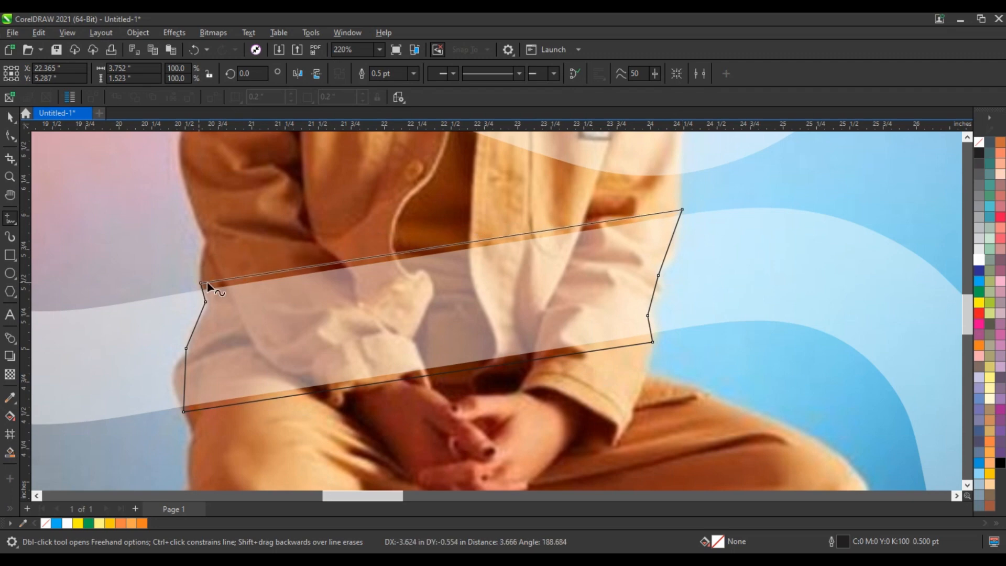
{"action": "left_click", "coordinate": [201, 283]}
Convert the waist outline's segments to curves and bend its sides to follow the jacket sleeves and hip
{"action": "key", "text": "F10"}
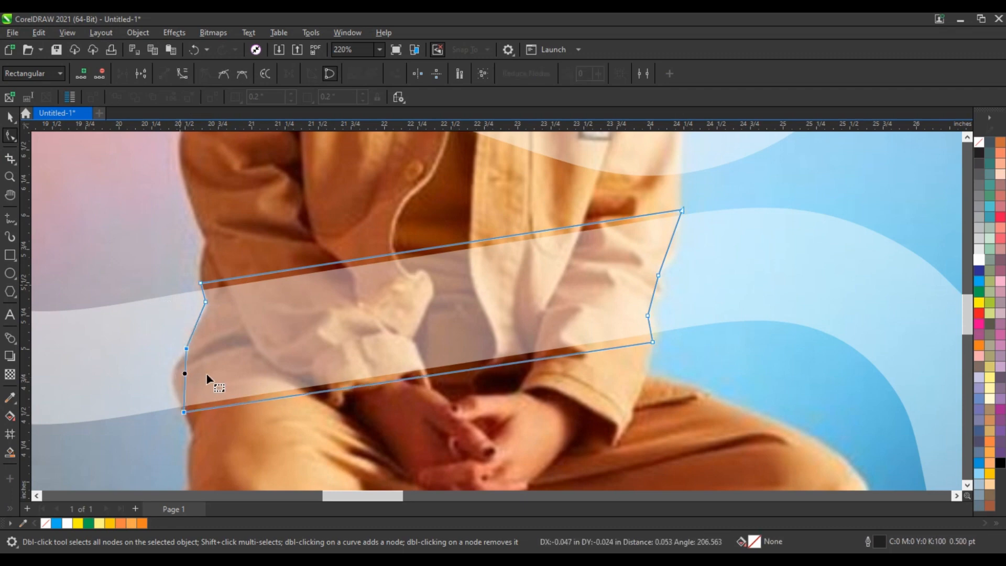
{"action": "left_click_drag", "start_coordinate": [149, 269], "coordinate": [602, 419]}
{"action": "left_click_drag", "start_coordinate": [732, 199], "coordinate": [161, 432]}
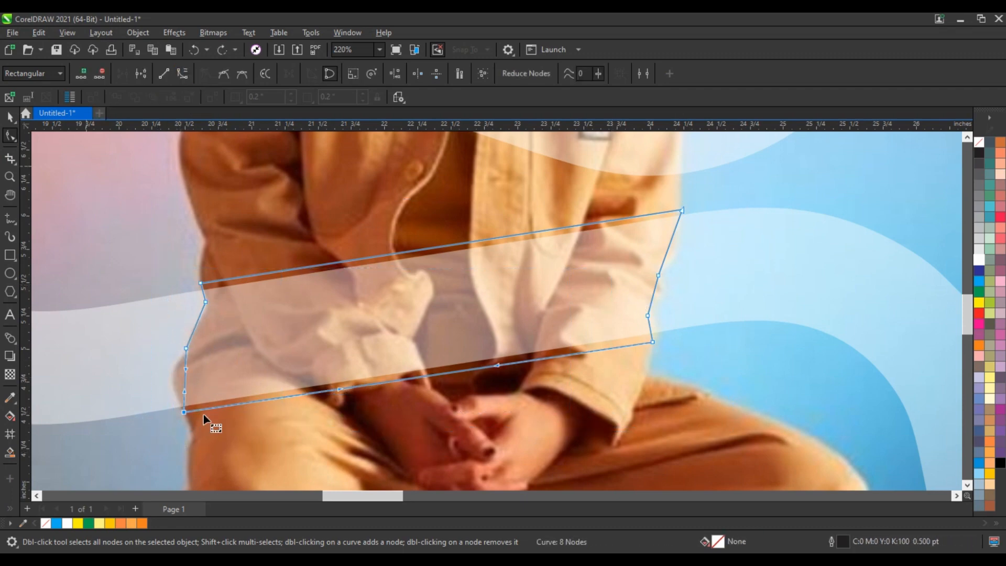
{"action": "left_click_drag", "start_coordinate": [186, 369], "coordinate": [174, 372]}
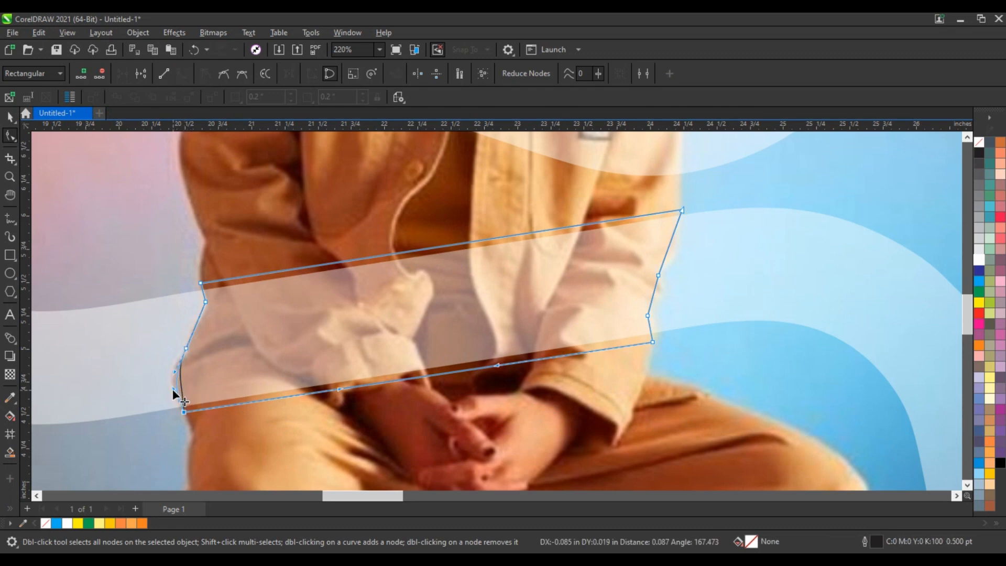
{"action": "left_click", "coordinate": [199, 319]}
{"action": "left_click_drag", "start_coordinate": [200, 318], "coordinate": [201, 318]}
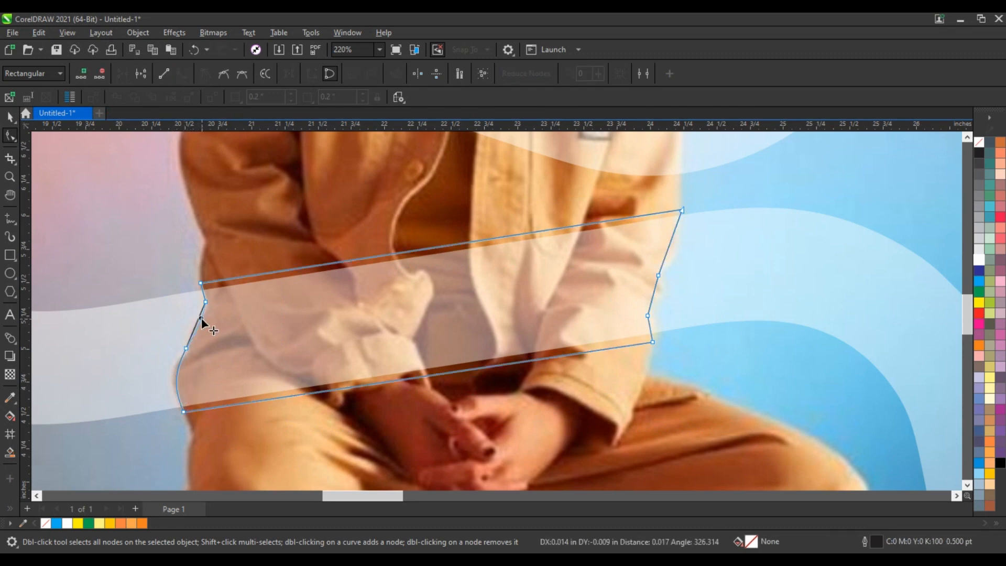
{"action": "left_click", "coordinate": [668, 254]}
{"action": "left_click", "coordinate": [654, 294]}
{"action": "left_click", "coordinate": [652, 328]}
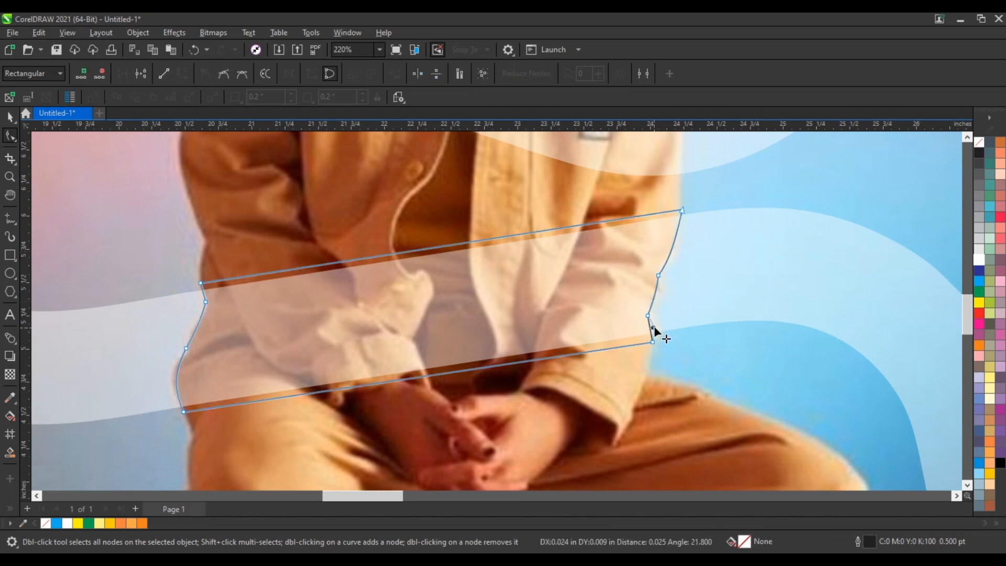
Trim the waist outline's area out of the translucent curve so the man's jacket shows in front of the lower band
{"action": "left_click", "coordinate": [10, 117]}
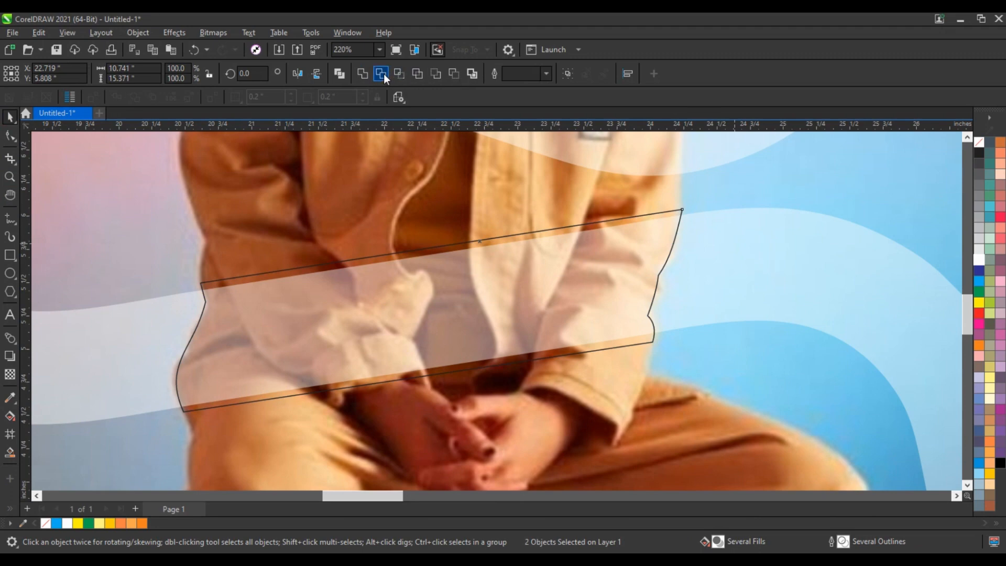
{"action": "left_click", "coordinate": [380, 73]}
{"action": "scroll", "coordinate": [414, 272], "scroll_direction": "down", "scroll_amount": 2}
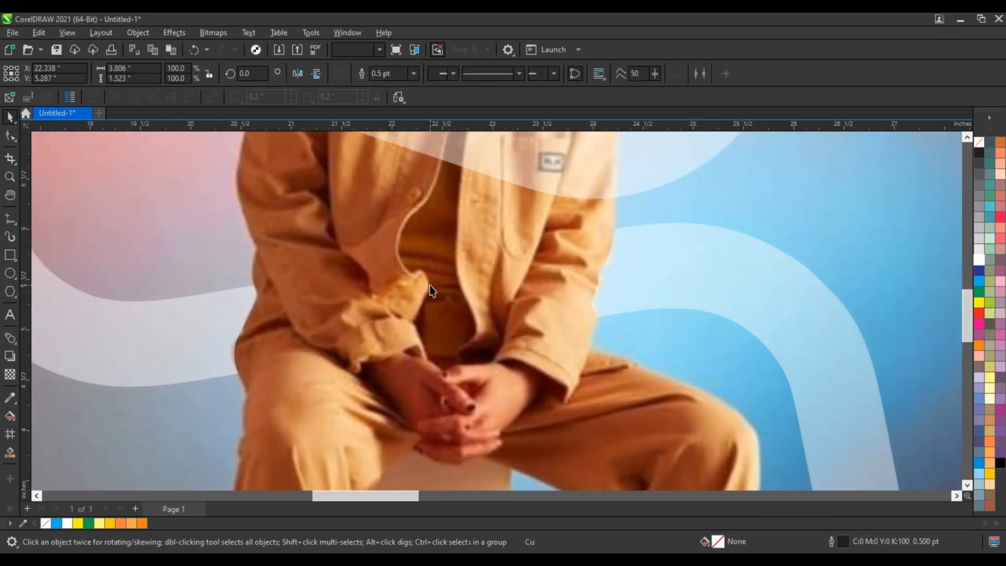
{"action": "scroll", "coordinate": [429, 288], "scroll_direction": "down", "scroll_amount": 5}
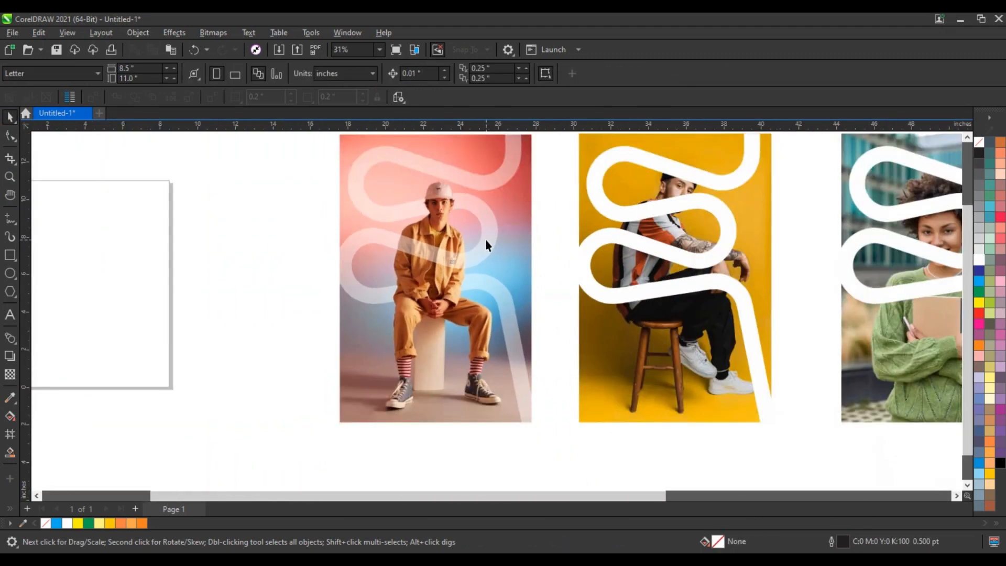
Set the transparency of the pink photo's curve to 0 so it is solid white
{"action": "left_click", "coordinate": [486, 241]}
{"action": "left_click", "coordinate": [10, 375]}
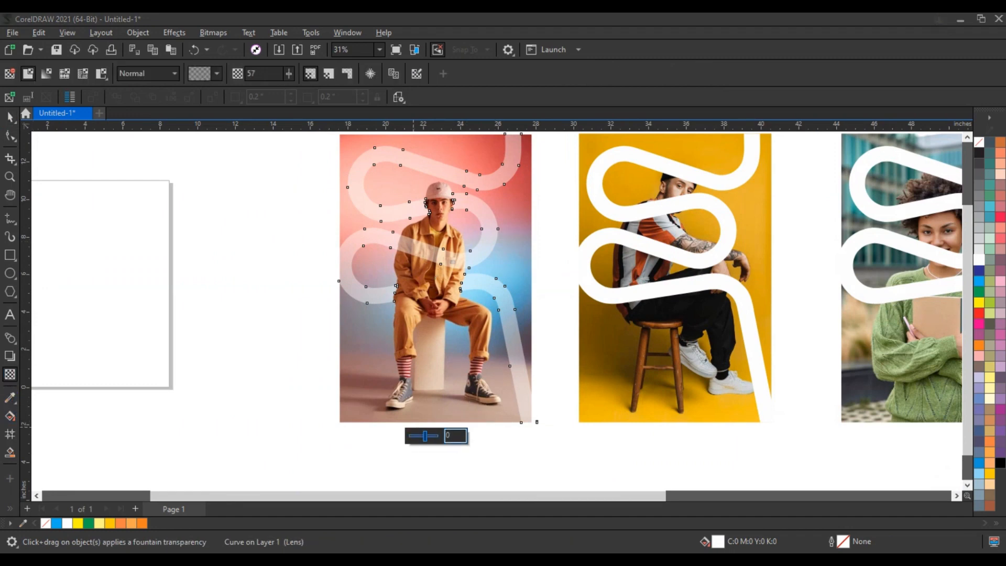
{"action": "key", "text": "Return"}
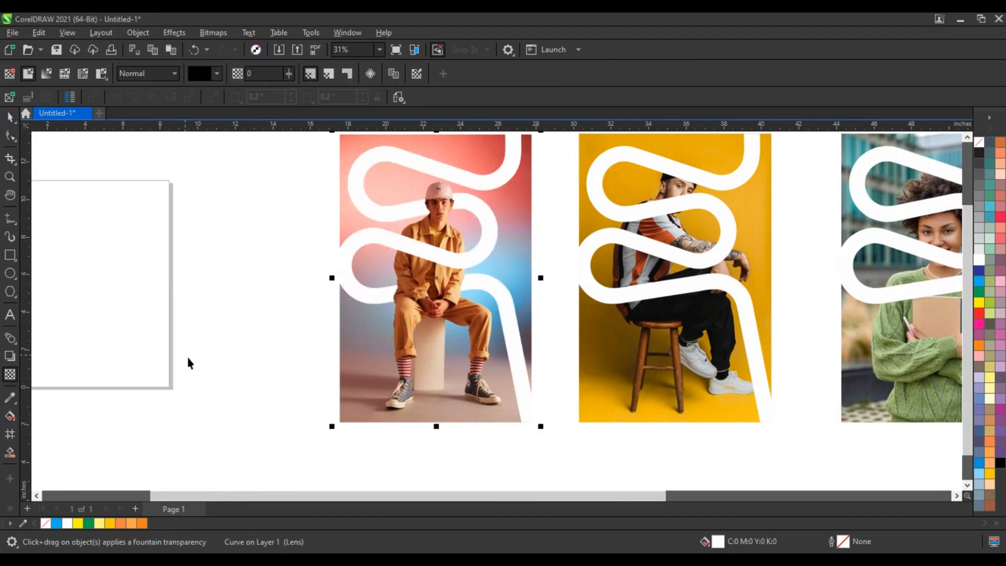
{"action": "key", "text": "space"}
{"action": "left_click", "coordinate": [249, 396]}
{"action": "scroll", "coordinate": [250, 396], "scroll_direction": "down", "scroll_amount": 1}
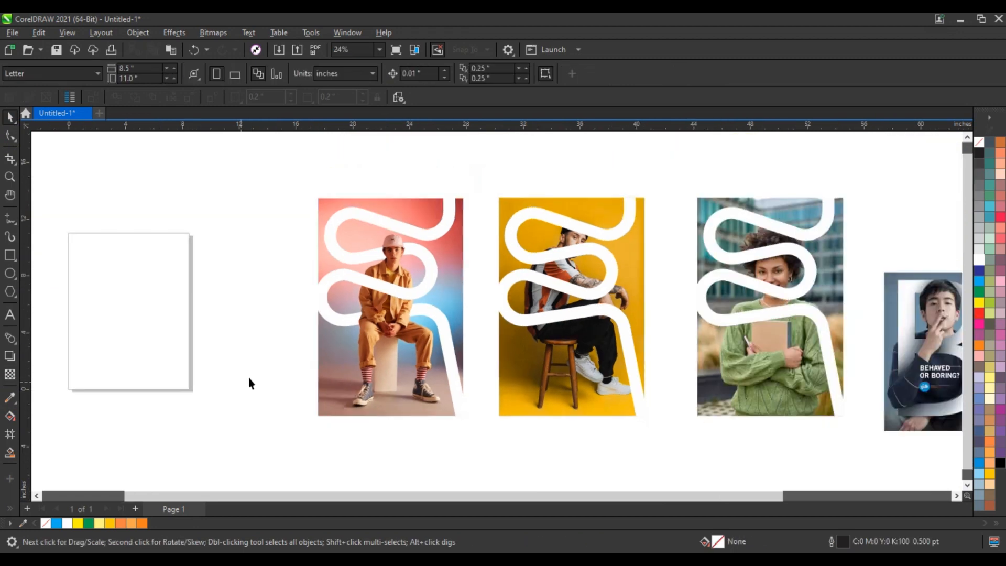
Apply a uniform transparency of 47 to the white curve on the yellow photo
{"action": "left_click", "coordinate": [606, 261]}
{"action": "key", "text": "shift+F2"}
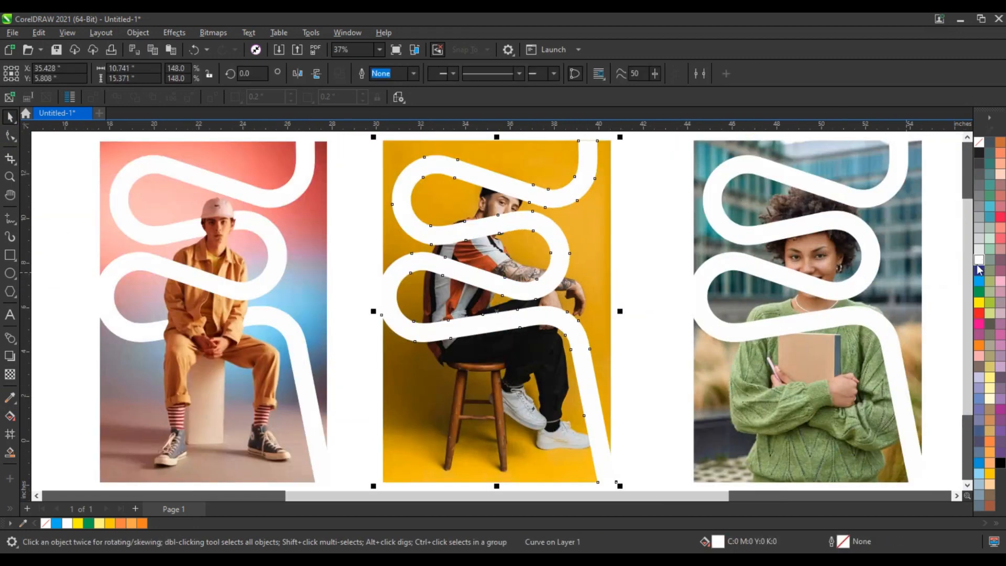
{"action": "left_click", "coordinate": [5, 379]}
{"action": "scroll", "coordinate": [589, 351], "scroll_direction": "down", "scroll_amount": 1}
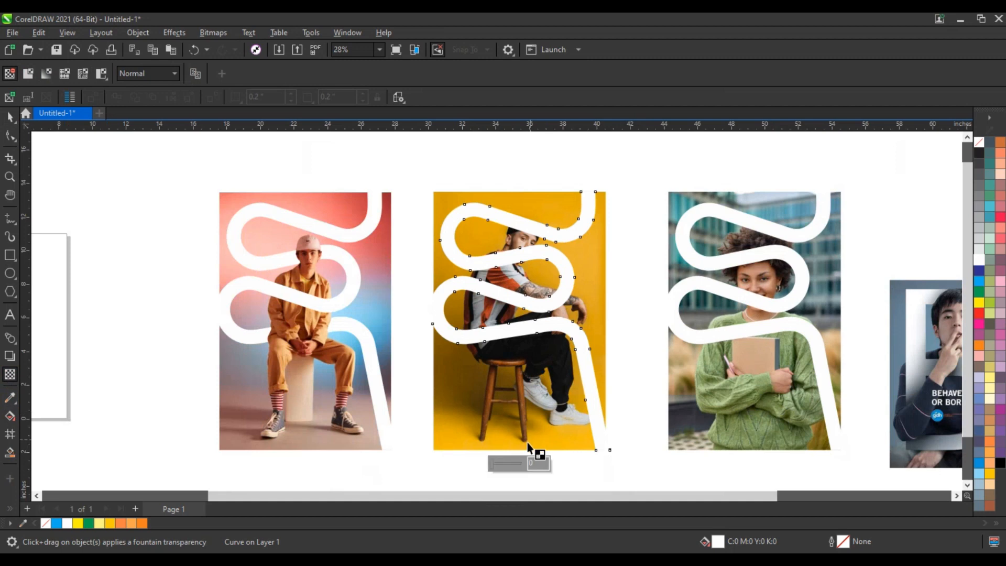
{"action": "left_click", "coordinate": [502, 463]}
{"action": "left_click_drag", "start_coordinate": [501, 465], "coordinate": [506, 467]}
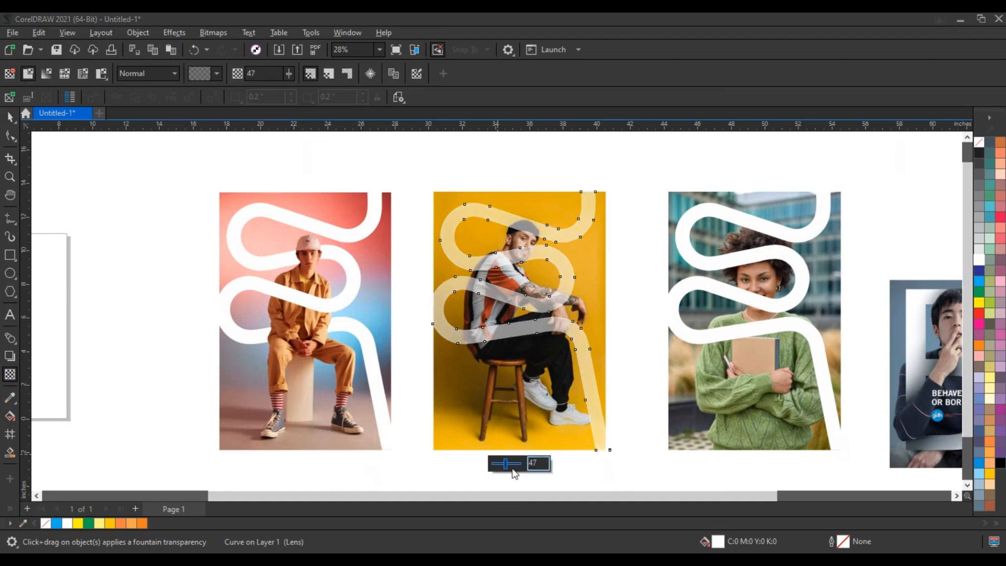
Draw a closed outline around the seated man's beanie, face and shoulder where the translucent curve crosses them on the yellow photo
{"action": "left_click", "coordinate": [9, 184]}
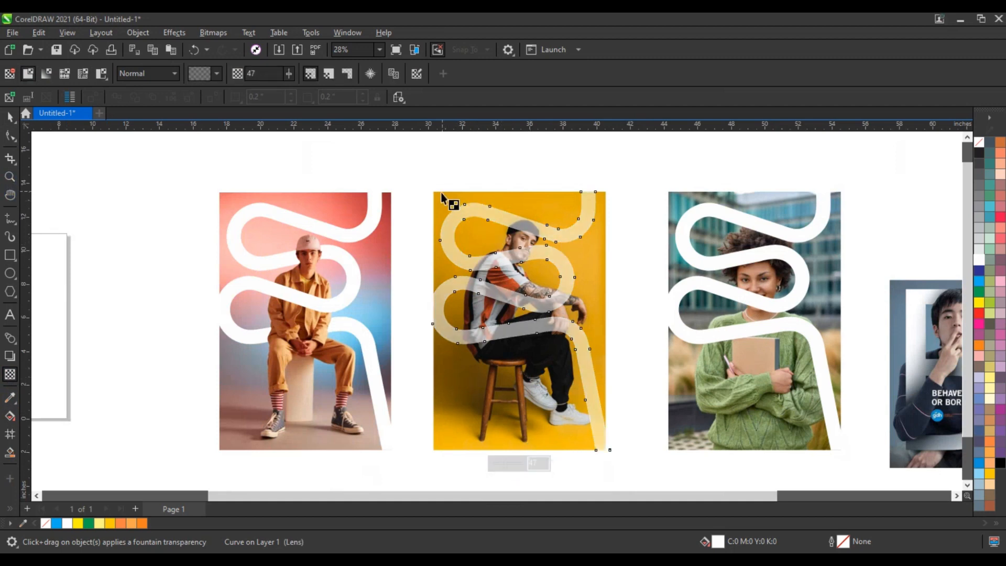
{"action": "left_click", "coordinate": [9, 179]}
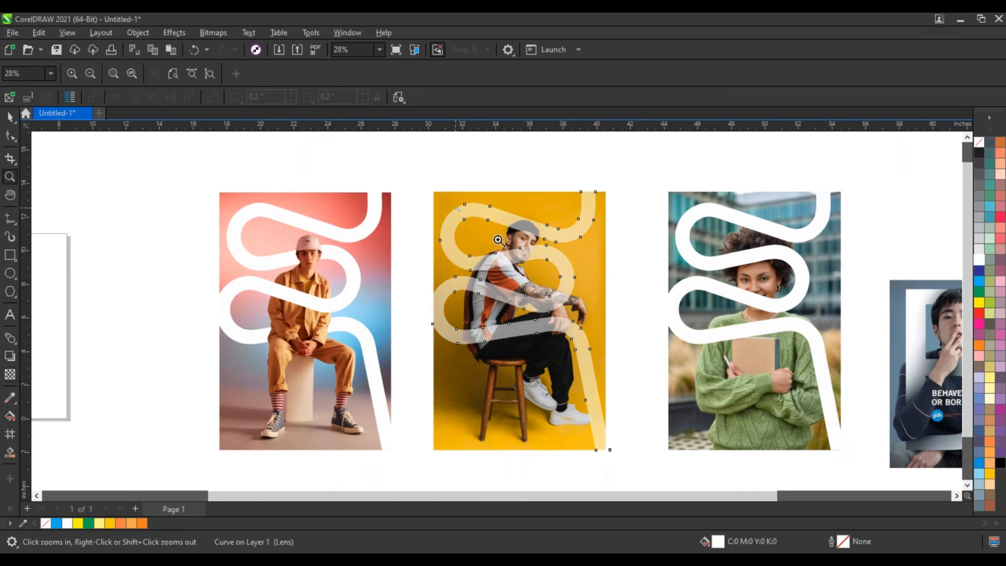
{"action": "left_click_drag", "start_coordinate": [581, 281], "coordinate": [582, 282]}
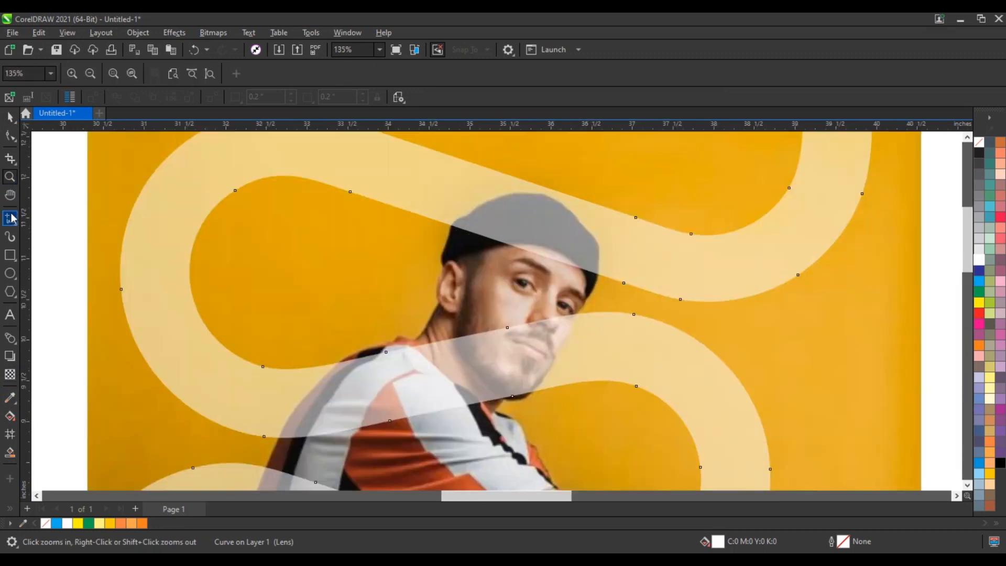
{"action": "key", "text": "F5"}
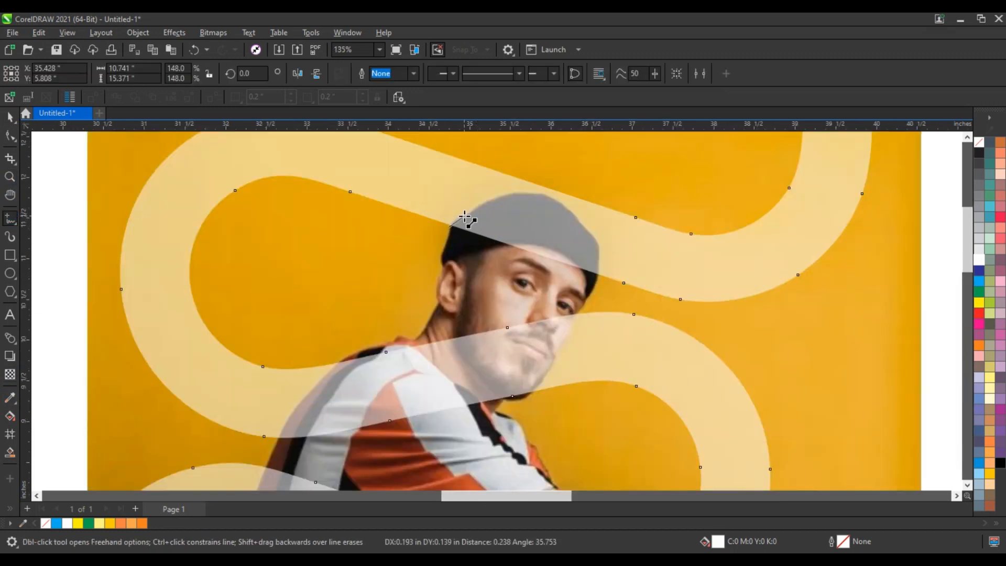
{"action": "double_click", "coordinate": [464, 215]}
{"action": "double_click", "coordinate": [585, 232]}
{"action": "double_click", "coordinate": [596, 258]}
{"action": "double_click", "coordinate": [596, 282]}
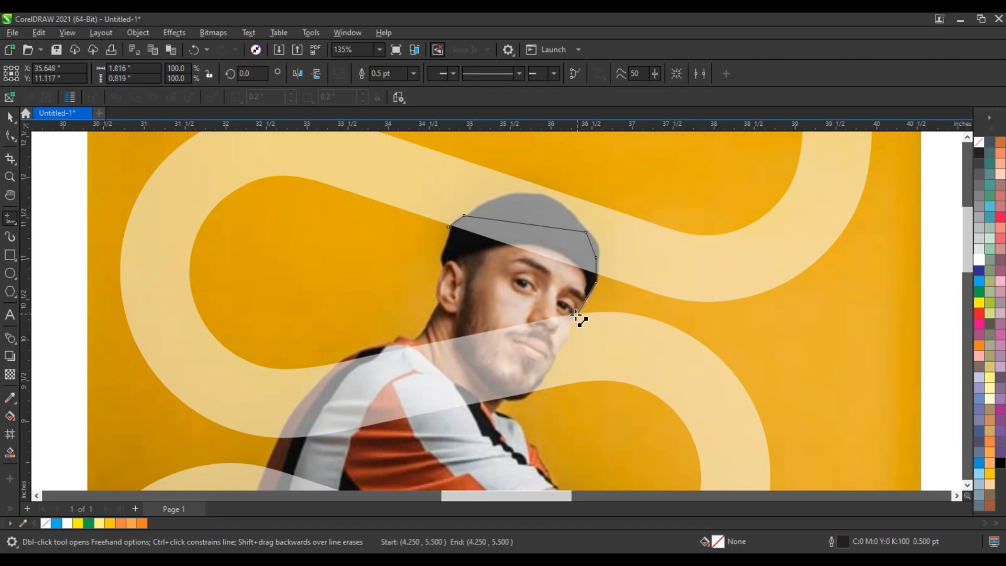
{"action": "double_click", "coordinate": [575, 314]}
{"action": "double_click", "coordinate": [555, 350]}
{"action": "double_click", "coordinate": [531, 392]}
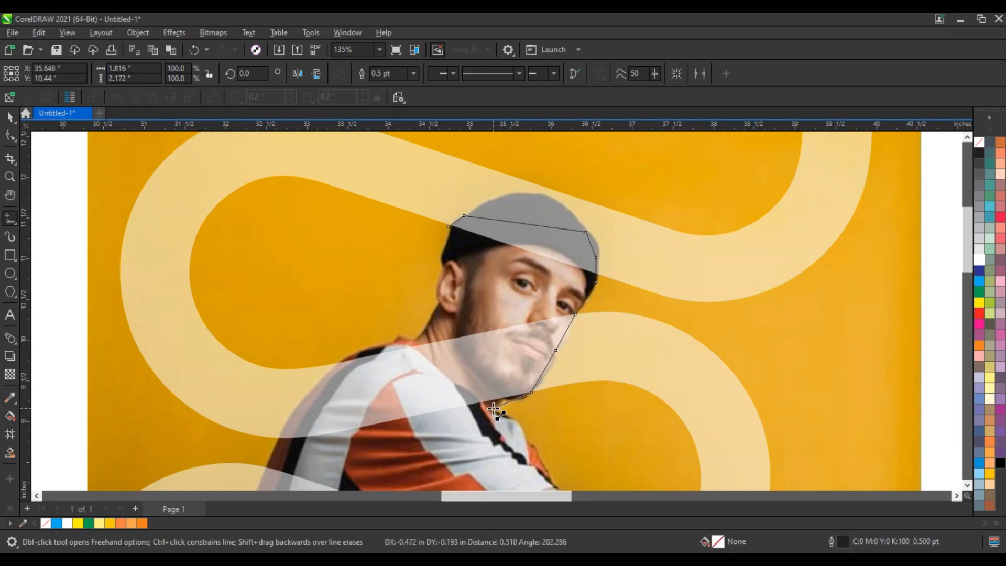
{"action": "double_click", "coordinate": [491, 410]}
{"action": "double_click", "coordinate": [279, 442]}
{"action": "double_click", "coordinate": [343, 362]}
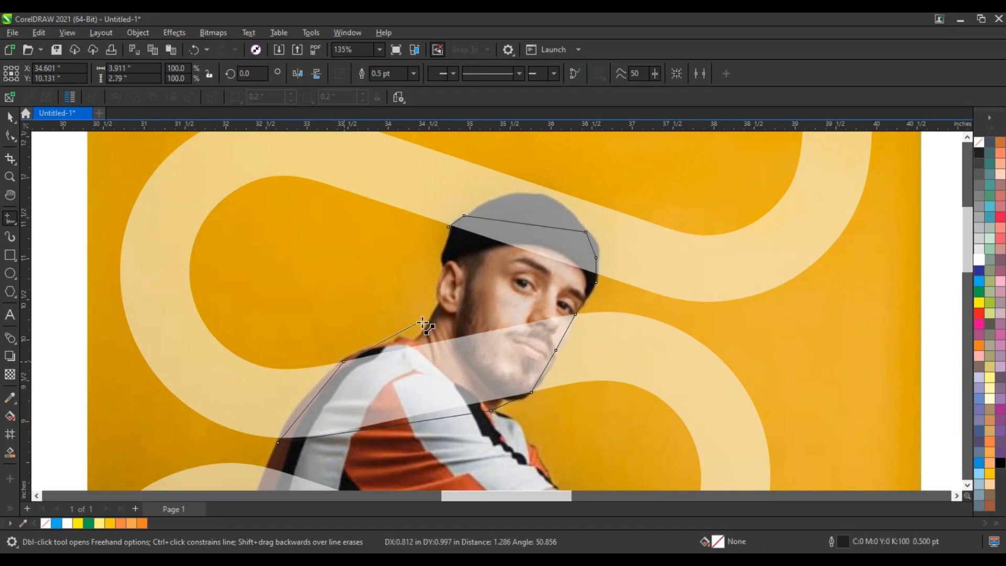
{"action": "double_click", "coordinate": [423, 322]}
{"action": "left_click", "coordinate": [431, 290]}
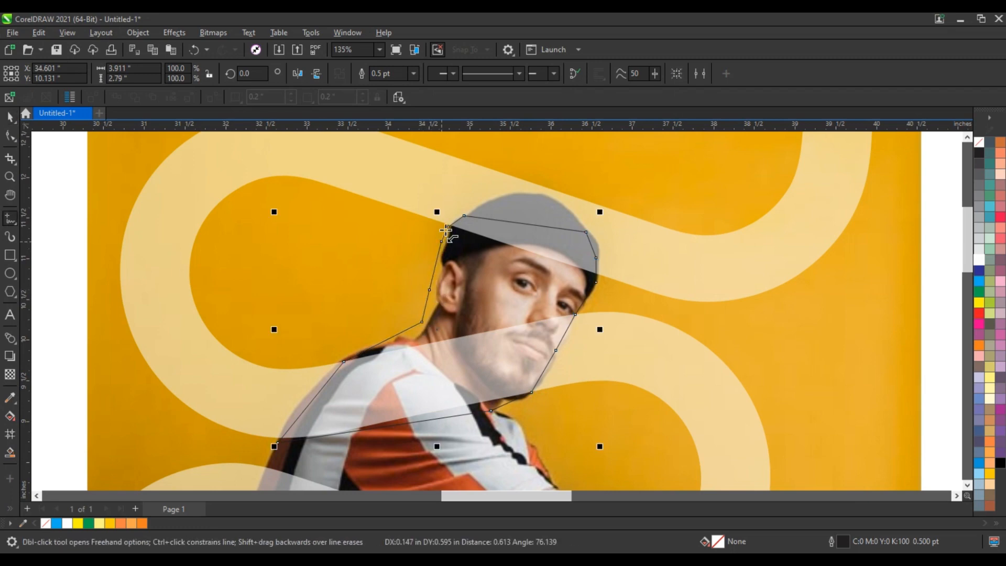
Convert the head and shoulder outline's segments to curves and bend them along the man's back, beanie and cheek
{"action": "key", "text": "F10"}
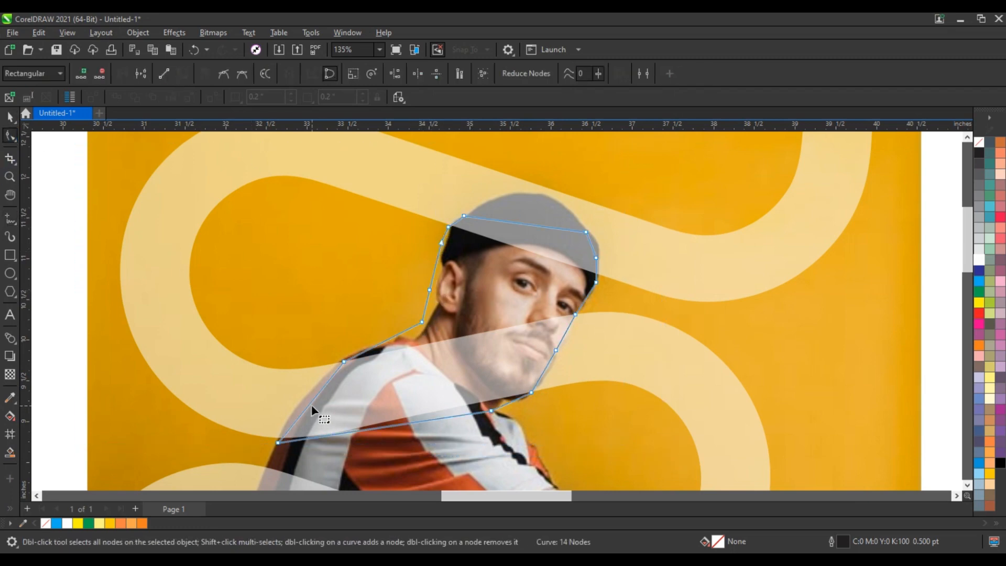
{"action": "left_click_drag", "start_coordinate": [313, 399], "coordinate": [301, 397]}
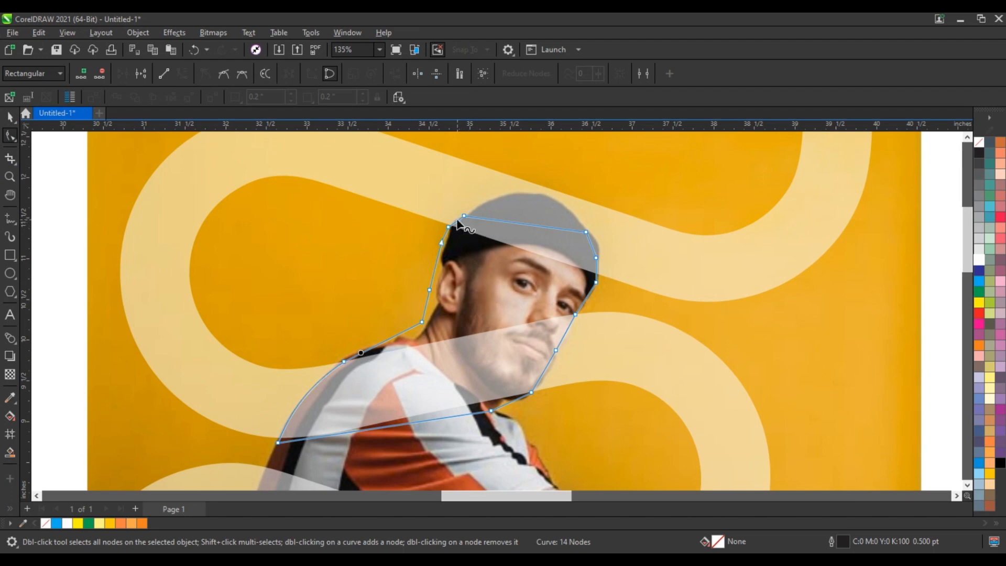
{"action": "left_click_drag", "start_coordinate": [493, 218], "coordinate": [568, 185]}
{"action": "left_click_drag", "start_coordinate": [592, 248], "coordinate": [598, 245]}
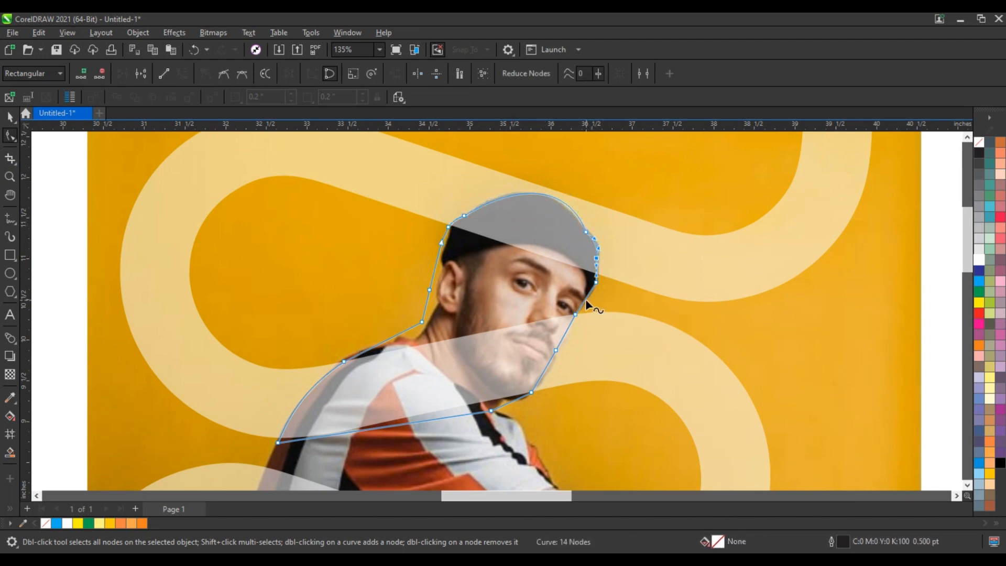
{"action": "left_click", "coordinate": [585, 298]}
{"action": "mouse_move", "coordinate": [546, 367]}
{"action": "left_mouse_down"}
{"action": "mouse_move", "coordinate": [568, 354]}
{"action": "mouse_move", "coordinate": [551, 369]}
{"action": "left_mouse_up"}
{"action": "left_click", "coordinate": [567, 329]}
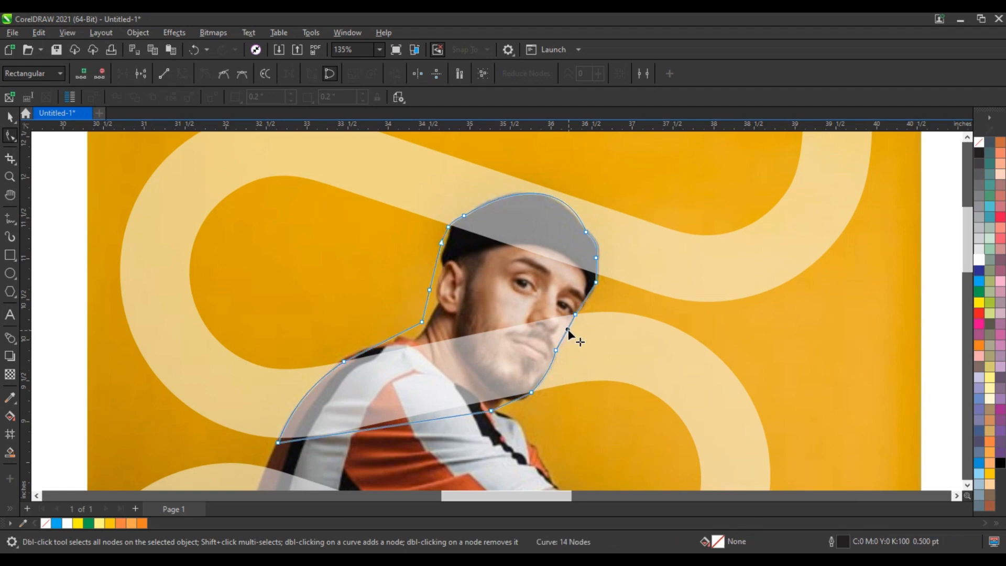
Trim the head and shoulder outline's area out of the yellow photo's translucent curve and delete the outline
{"action": "left_click", "coordinate": [10, 117]}
{"action": "left_click", "coordinate": [721, 372], "text": "shift"}
{"action": "left_click", "coordinate": [379, 74]}
{"action": "left_click", "coordinate": [495, 318]}
{"action": "key", "text": "Delete"}
{"action": "scroll", "coordinate": [328, 325], "scroll_direction": "down", "scroll_amount": 6}
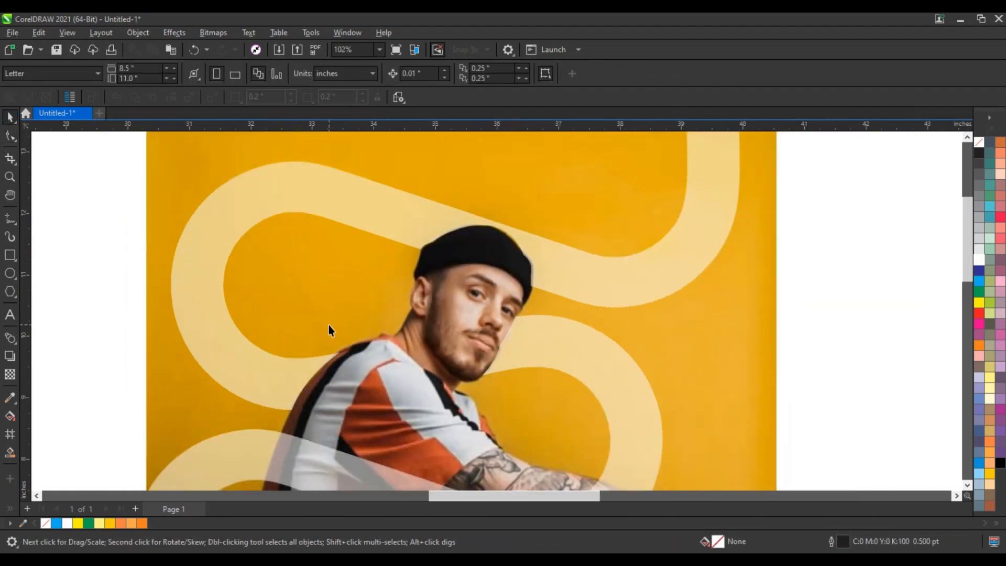
Draw a closed outline around the seated man's waist, thigh and hand where the lower band of the translucent curve crosses them
{"action": "left_click", "coordinate": [10, 177]}
{"action": "left_click_drag", "start_coordinate": [330, 385], "coordinate": [485, 440]}
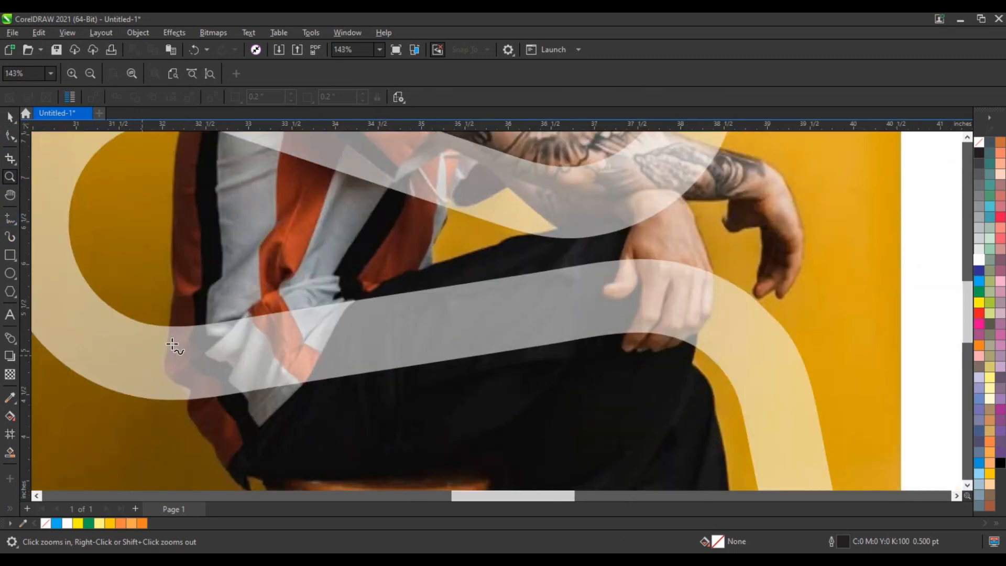
{"action": "key", "text": "F5"}
{"action": "left_click", "coordinate": [170, 318]}
{"action": "left_click", "coordinate": [164, 355]}
{"action": "left_click", "coordinate": [190, 388]}
{"action": "left_click", "coordinate": [187, 409]}
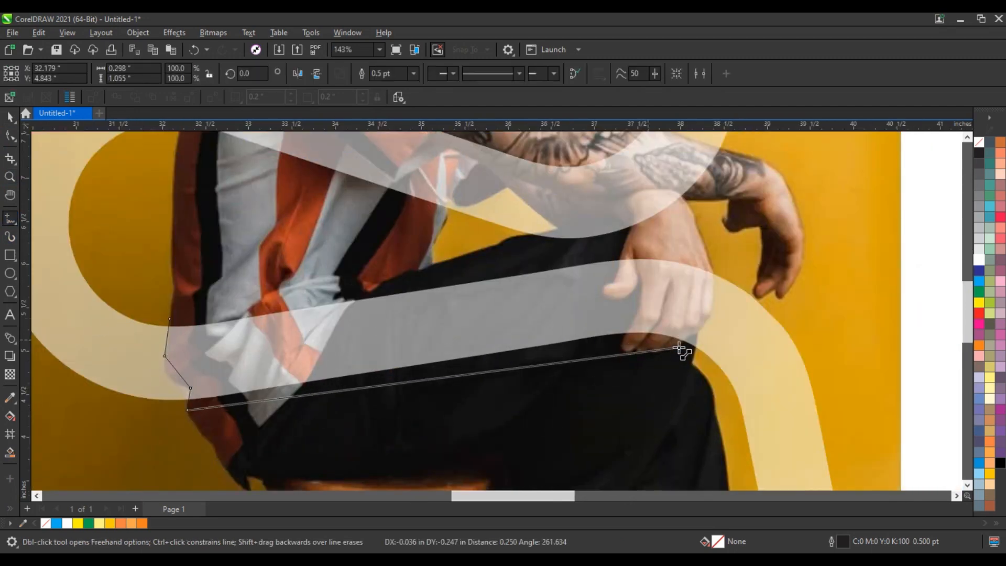
{"action": "left_click", "coordinate": [693, 351]}
{"action": "left_click", "coordinate": [696, 335]}
{"action": "left_click", "coordinate": [714, 274]}
{"action": "left_click", "coordinate": [648, 242]}
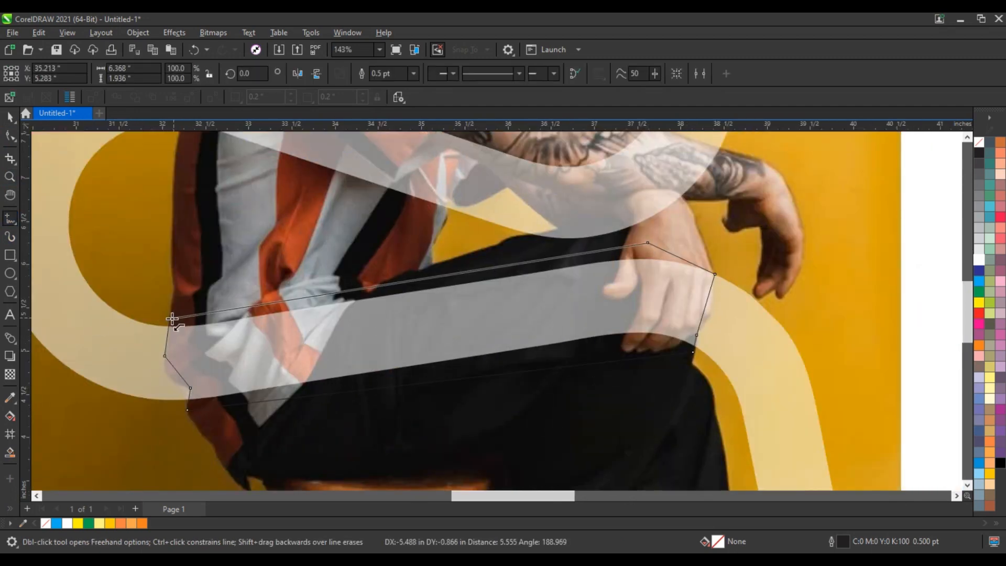
{"action": "left_click", "coordinate": [170, 318]}
Convert the waist and hand outline's segments to curves and bend them along the man's knuckles and lower back
{"action": "key", "text": "F10"}
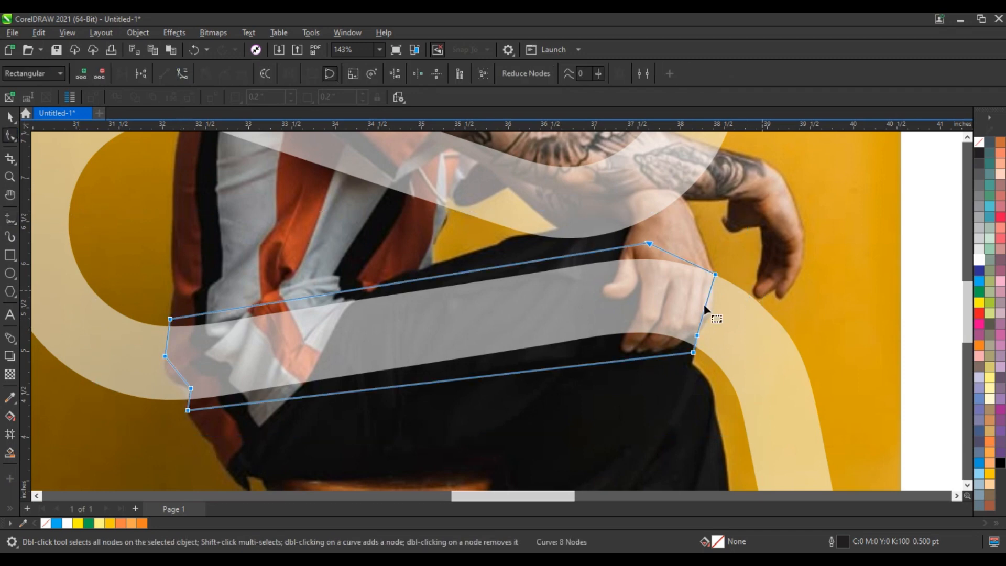
{"action": "left_click_drag", "start_coordinate": [702, 316], "coordinate": [718, 320]}
{"action": "left_click_drag", "start_coordinate": [178, 373], "coordinate": [167, 355]}
Trim the waist and hand outline's area out of the yellow photo's translucent curve and delete the outline
{"action": "key", "text": "space"}
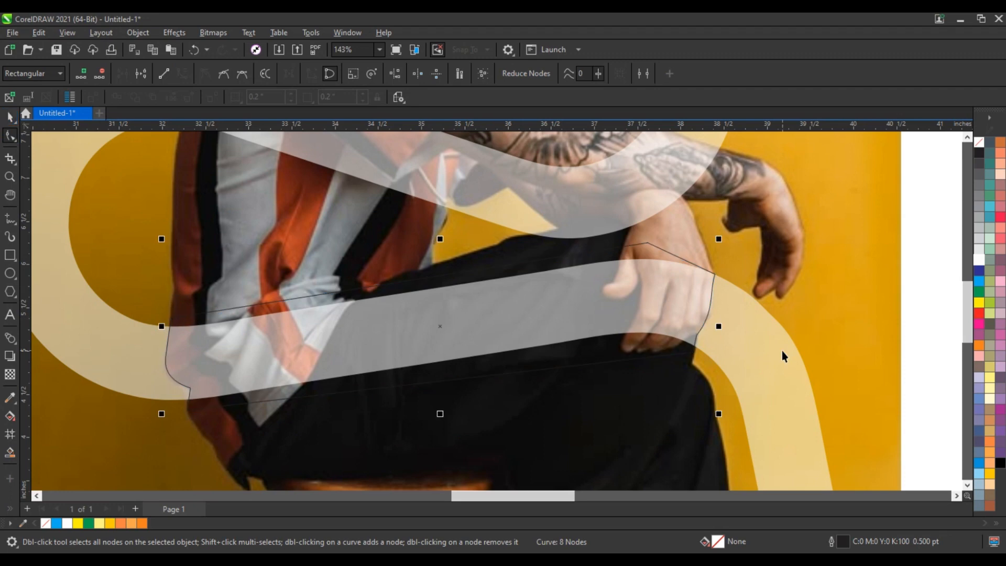
{"action": "left_click", "coordinate": [783, 356], "text": "shift"}
{"action": "scroll", "coordinate": [451, 385], "scroll_direction": "down", "scroll_amount": 5}
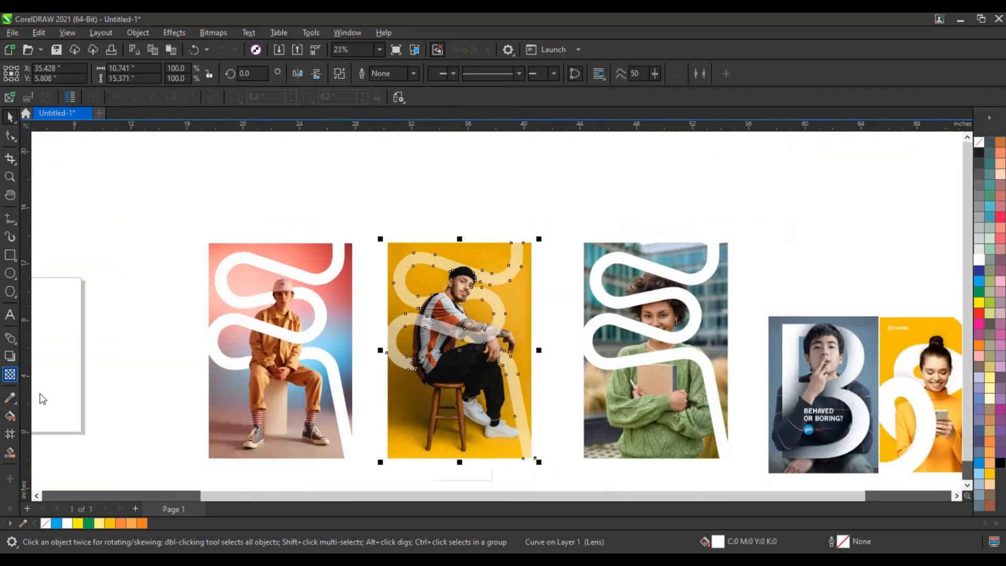
Set the transparency of the yellow photo's trimmed curve to 0
{"action": "left_click", "coordinate": [10, 374]}
{"action": "left_click", "coordinate": [467, 471]}
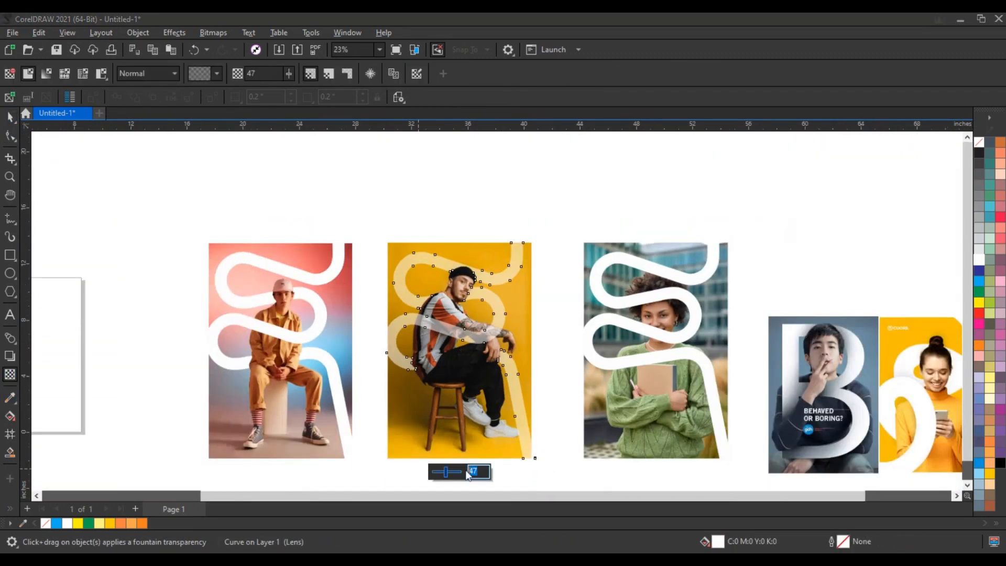
{"action": "type", "text": "0"}
{"action": "key", "text": "Return"}
{"action": "left_click_drag", "start_coordinate": [344, 211], "coordinate": [746, 462]}
{"action": "key", "text": "space"}
{"action": "left_click_drag", "start_coordinate": [184, 189], "coordinate": [768, 470]}
{"action": "key", "text": "shift+F2"}
{"action": "key", "text": "Escape"}
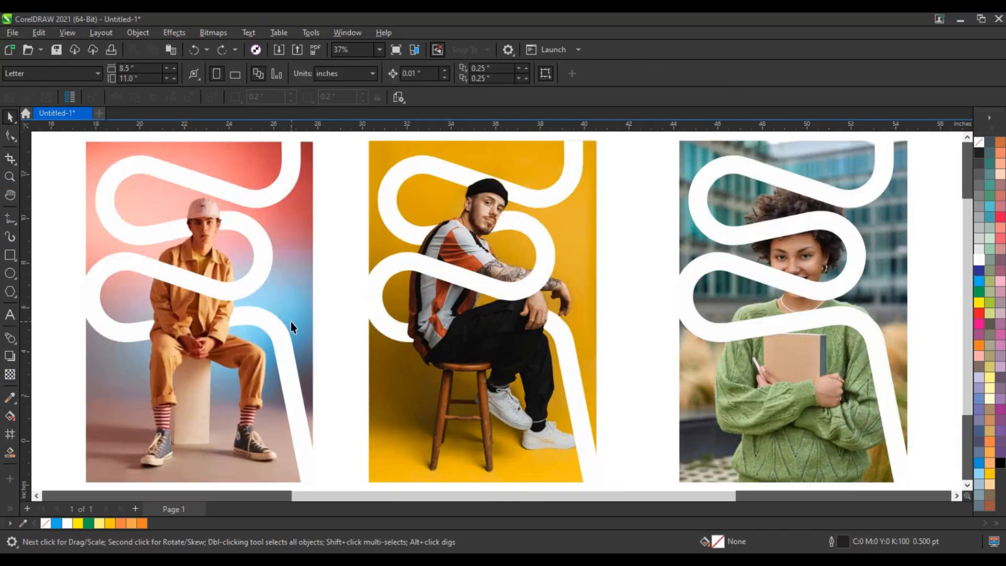
Apply a uniform transparency of 45 to the white curve on the photo of the woman in the green sweater
{"action": "scroll", "coordinate": [293, 328], "scroll_direction": "down", "scroll_amount": 2}
{"action": "left_click", "coordinate": [681, 303]}
{"action": "key", "text": "shift+F2"}
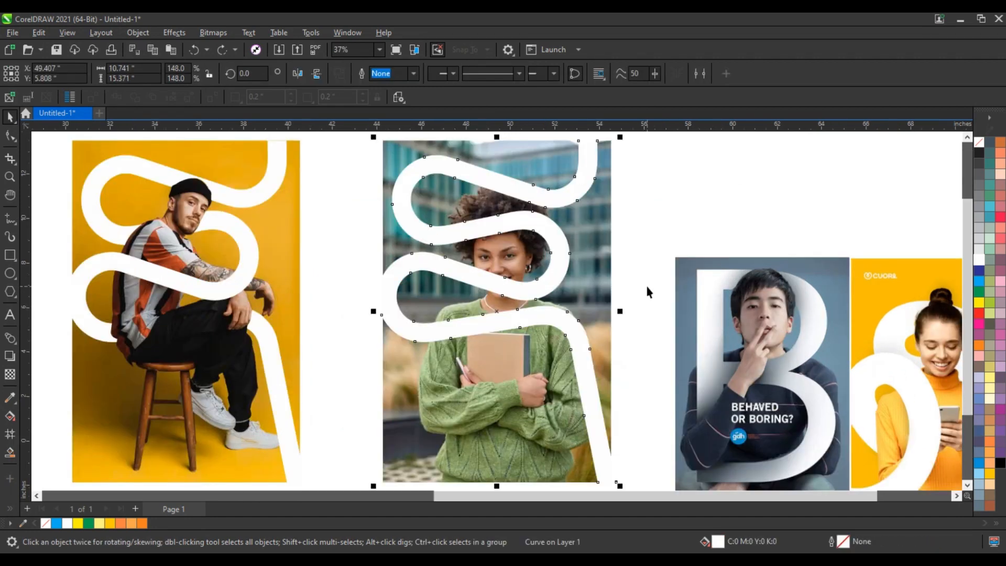
{"action": "key", "text": "space"}
{"action": "scroll", "coordinate": [429, 337], "scroll_direction": "down", "scroll_amount": 1}
{"action": "mouse_move", "coordinate": [464, 457]}
{"action": "left_mouse_down"}
{"action": "mouse_move", "coordinate": [477, 458]}
{"action": "mouse_move", "coordinate": [468, 462]}
{"action": "left_mouse_up"}
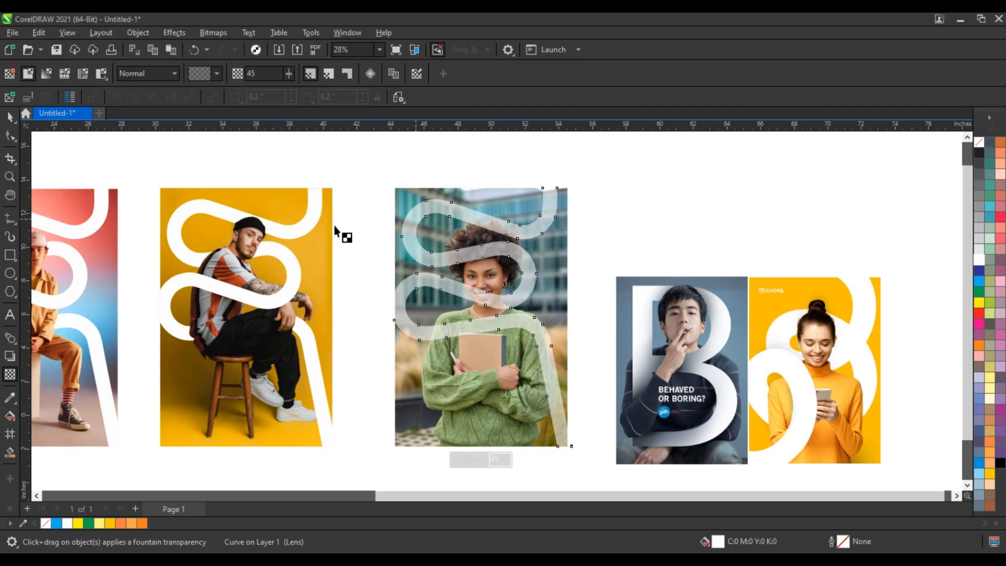
Trace a closed, wavy-edged Bézier outline around the woman's curly hair where the curve's upper loop crosses it
{"action": "left_click", "coordinate": [9, 175]}
{"action": "left_click_drag", "start_coordinate": [425, 235], "coordinate": [564, 322]}
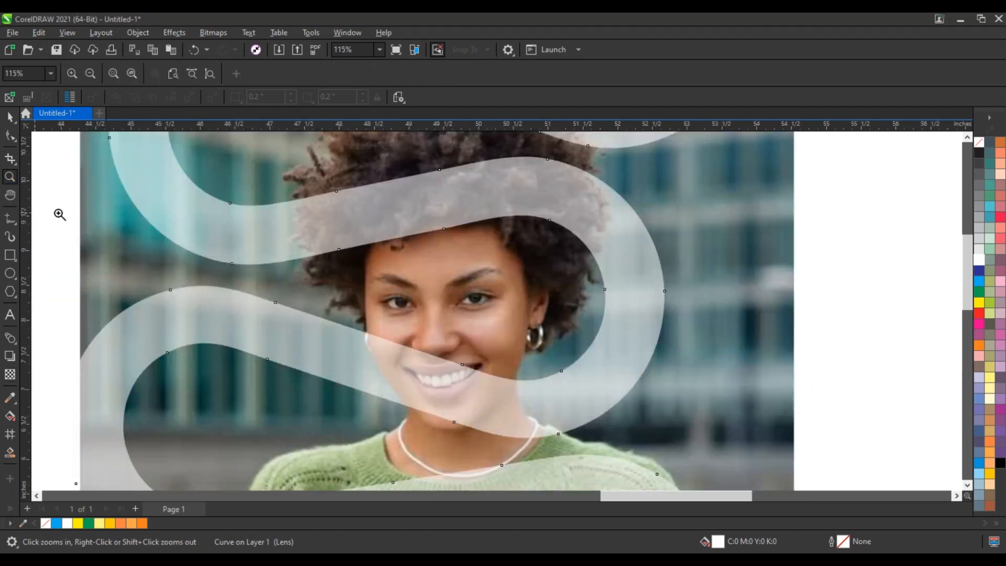
{"action": "left_click_drag", "start_coordinate": [247, 165], "coordinate": [682, 409]}
{"action": "left_click", "coordinate": [10, 218]}
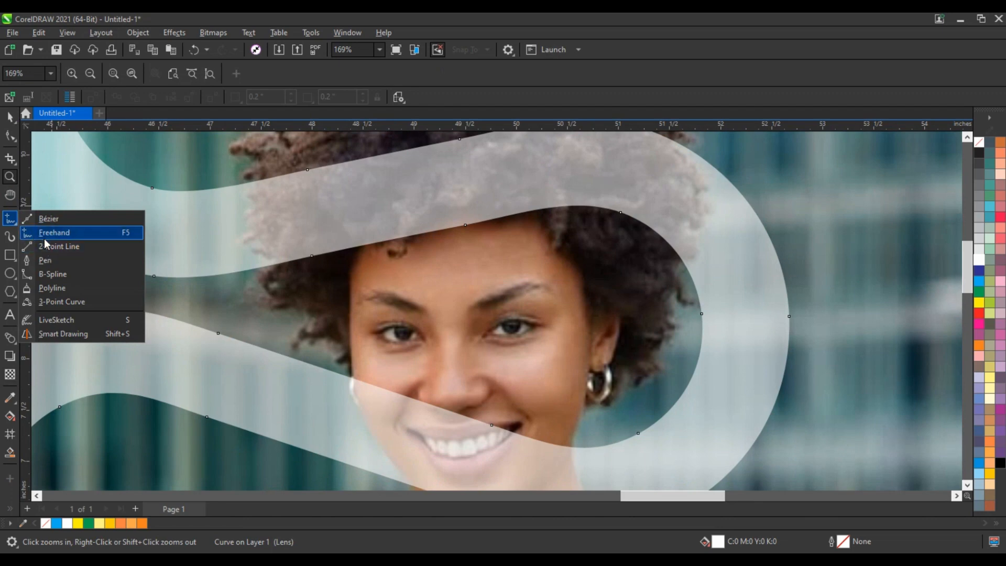
{"action": "left_click", "coordinate": [48, 248]}
{"action": "left_click_drag", "start_coordinate": [256, 176], "coordinate": [253, 216]}
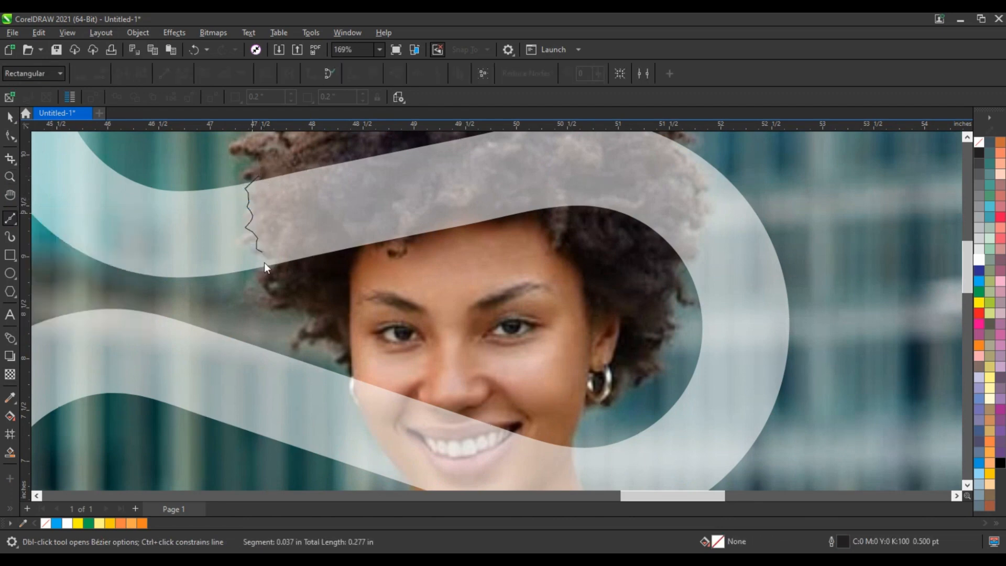
{"action": "mouse_move", "coordinate": [264, 267]}
{"action": "left_mouse_down"}
{"action": "mouse_move", "coordinate": [270, 284]}
{"action": "mouse_move", "coordinate": [676, 283]}
{"action": "mouse_move", "coordinate": [685, 270]}
{"action": "left_mouse_up"}
{"action": "left_click_drag", "start_coordinate": [685, 269], "coordinate": [698, 258]}
{"action": "left_click_drag", "start_coordinate": [698, 256], "coordinate": [688, 242]}
{"action": "mouse_move", "coordinate": [688, 242]}
{"action": "left_mouse_down"}
{"action": "mouse_move", "coordinate": [684, 231]}
{"action": "mouse_move", "coordinate": [698, 226]}
{"action": "left_mouse_up"}
{"action": "left_click_drag", "start_coordinate": [699, 227], "coordinate": [702, 224]}
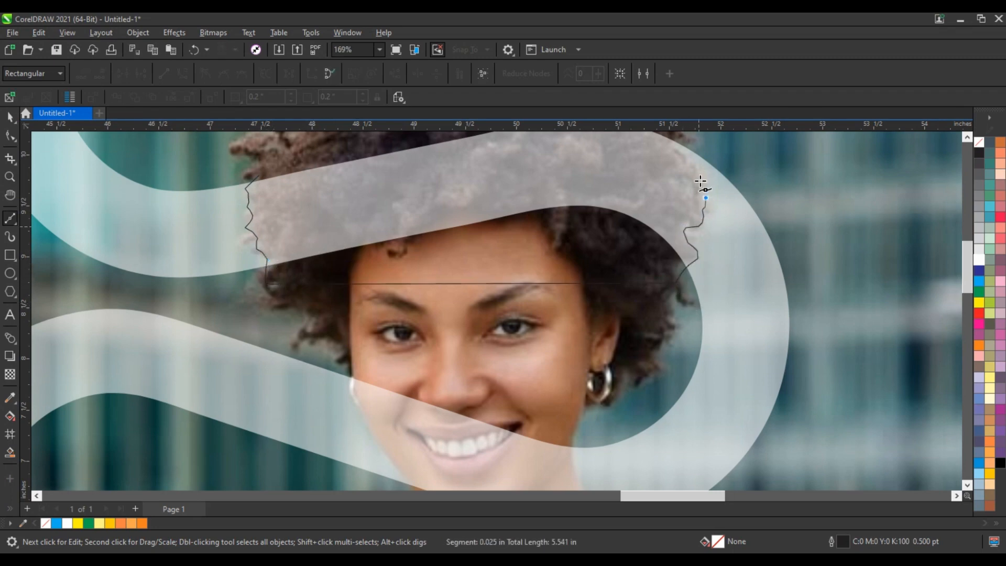
{"action": "left_click_drag", "start_coordinate": [686, 141], "coordinate": [688, 143]}
{"action": "scroll", "coordinate": [690, 209], "scroll_direction": "down", "scroll_amount": 1}
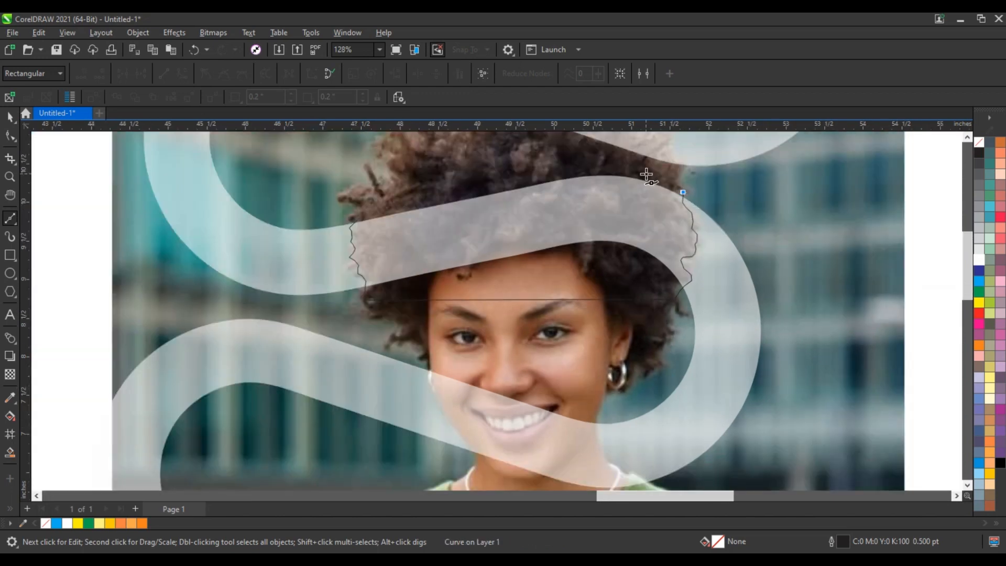
Trim the hair outline's area out of the woman's translucent curve and delete the outline
{"action": "left_click", "coordinate": [8, 116]}
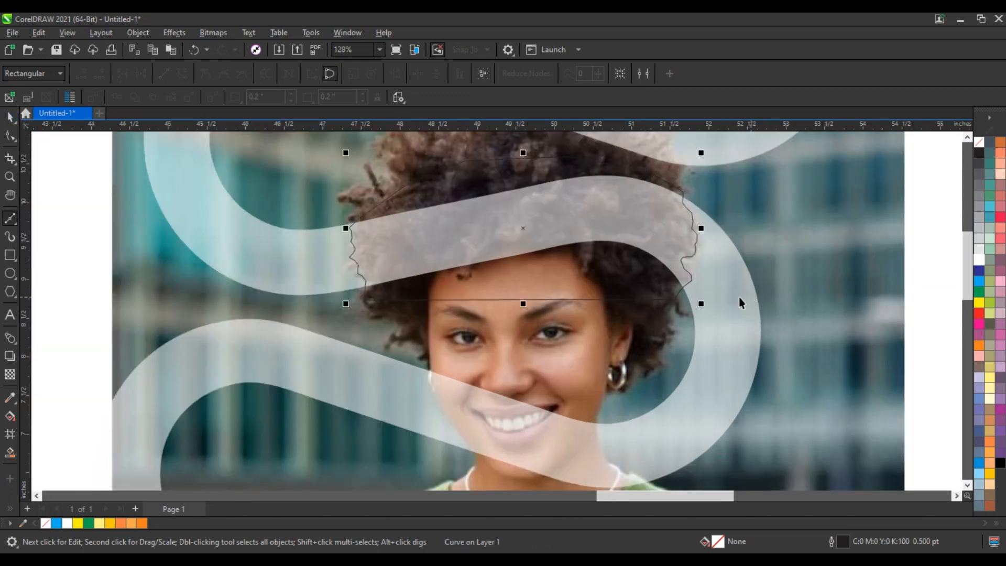
{"action": "left_click", "coordinate": [739, 297], "text": "shift"}
{"action": "left_click", "coordinate": [382, 74]}
{"action": "left_click", "coordinate": [519, 300]}
{"action": "key", "text": "Delete"}
{"action": "scroll", "coordinate": [438, 291], "scroll_direction": "down", "scroll_amount": 1}
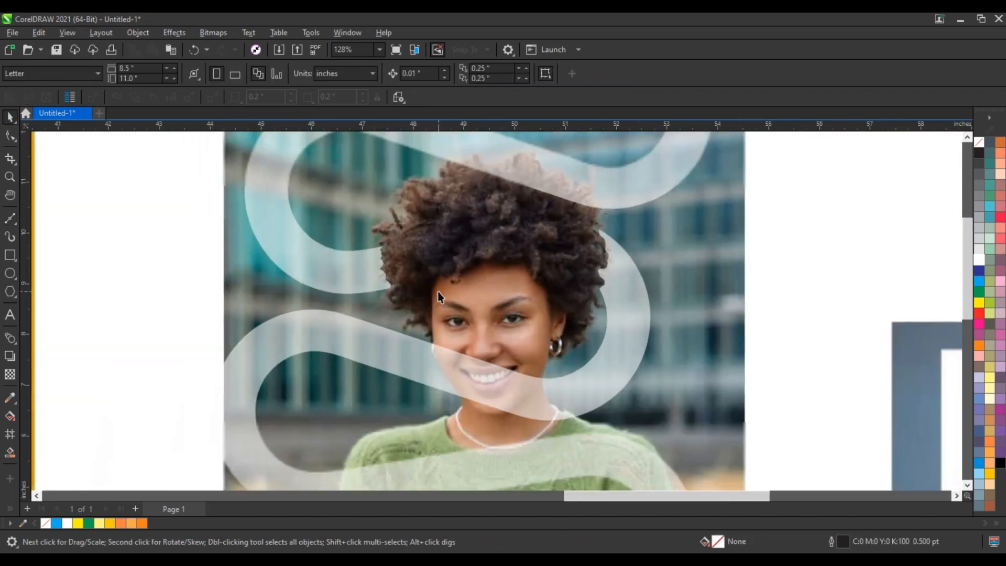
Draw a closed outline around the woman's lower face, neck and collar edge where the translucent curve crosses them
{"action": "scroll", "coordinate": [438, 291], "scroll_direction": "down", "scroll_amount": 2}
{"action": "key", "text": "z"}
{"action": "left_click_drag", "start_coordinate": [415, 313], "coordinate": [562, 386]}
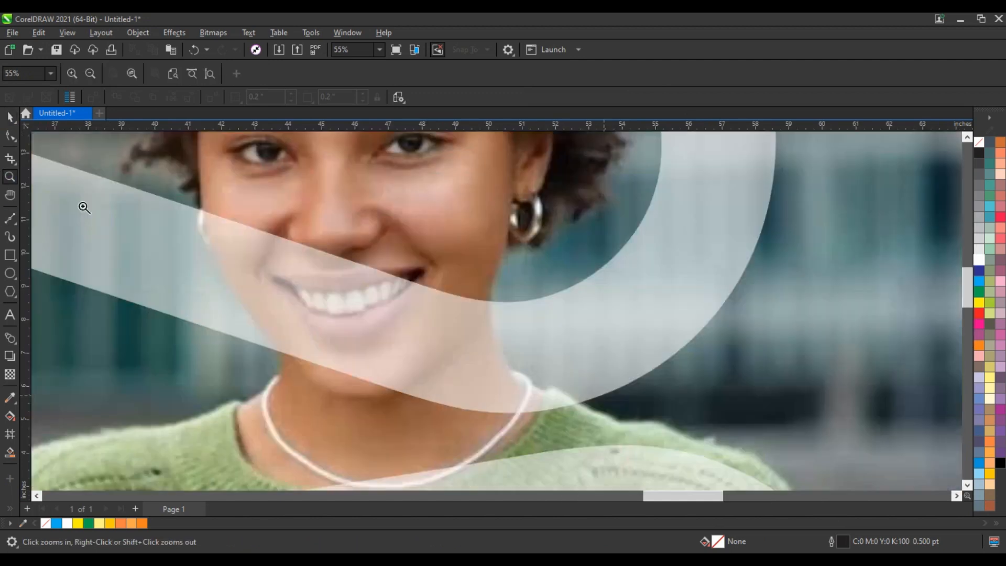
{"action": "left_click", "coordinate": [12, 222]}
{"action": "key", "text": "F5"}
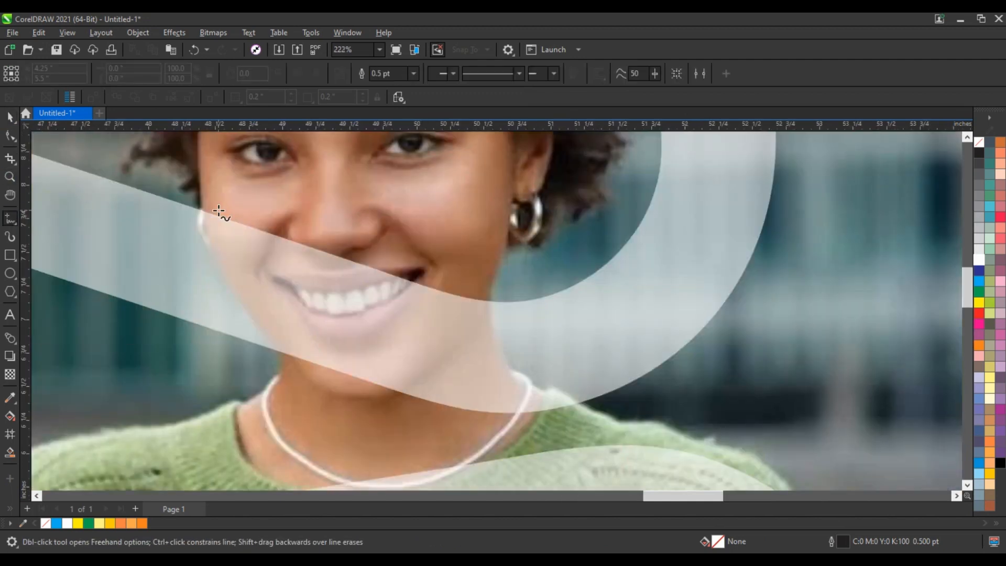
{"action": "left_click", "coordinate": [198, 206]}
{"action": "double_click", "coordinate": [274, 340]}
{"action": "left_click", "coordinate": [278, 371]}
{"action": "double_click", "coordinate": [508, 419]}
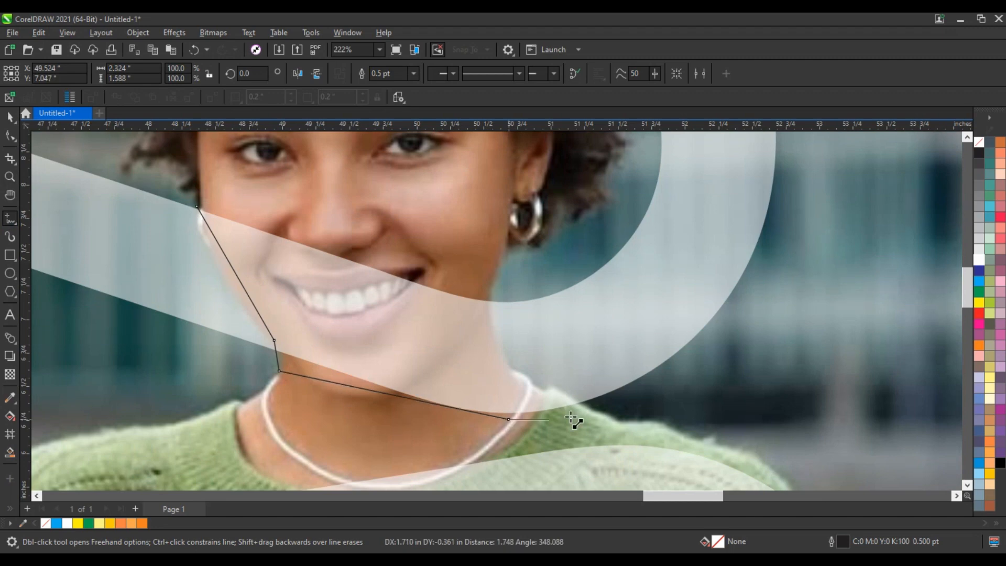
{"action": "double_click", "coordinate": [580, 407]}
{"action": "double_click", "coordinate": [545, 392]}
{"action": "double_click", "coordinate": [512, 372]}
{"action": "double_click", "coordinate": [491, 297]}
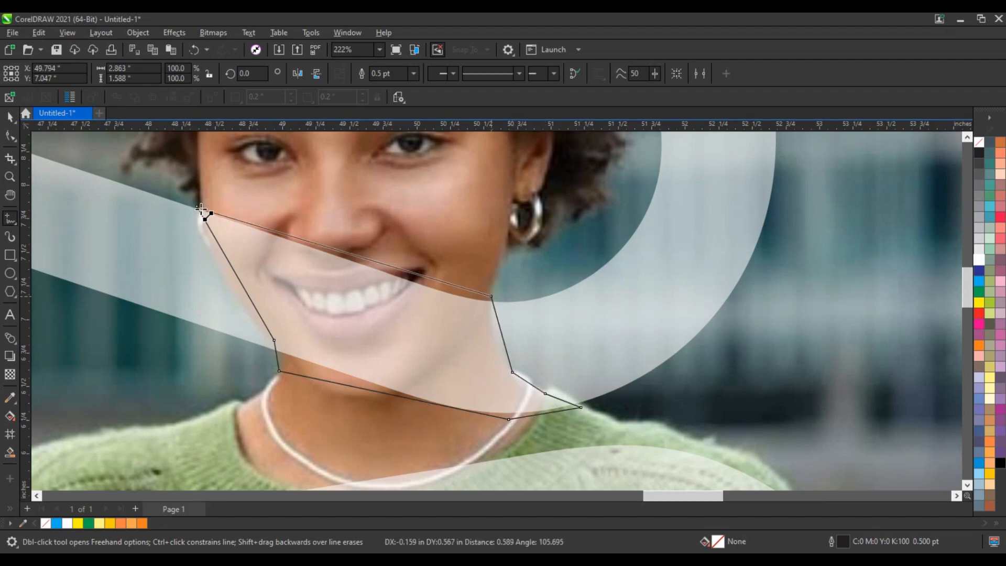
{"action": "left_click", "coordinate": [197, 206]}
Convert the face and neck outline's segments to curves and bend them along the woman's jaw, neck and collar
{"action": "key", "text": "F10"}
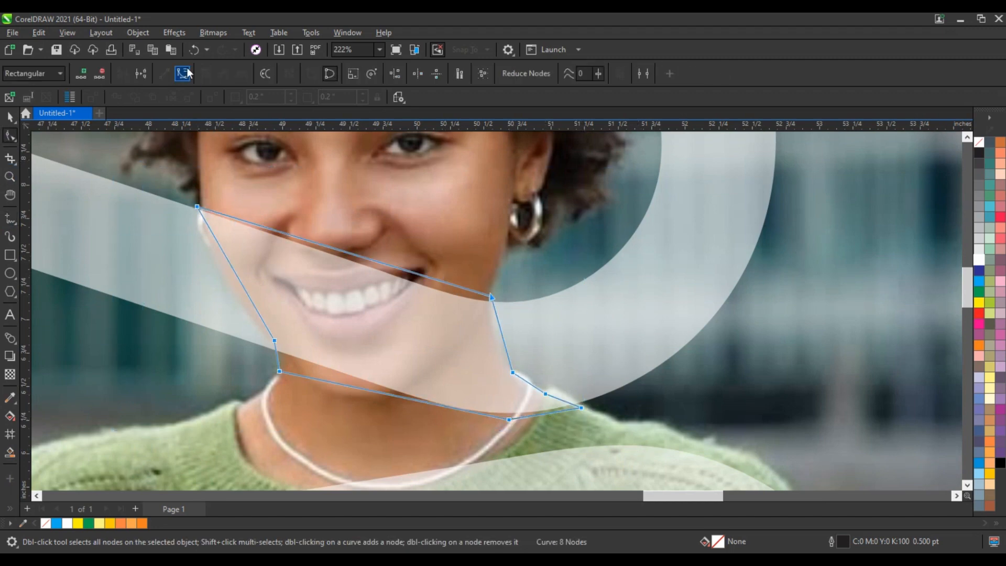
{"action": "left_click_drag", "start_coordinate": [244, 285], "coordinate": [230, 286]}
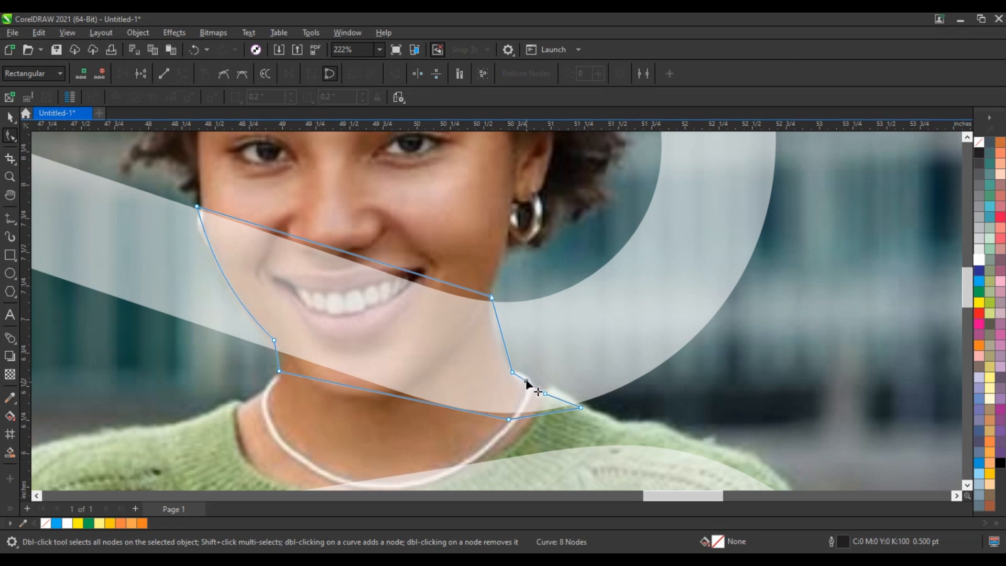
{"action": "left_click_drag", "start_coordinate": [559, 390], "coordinate": [556, 388]}
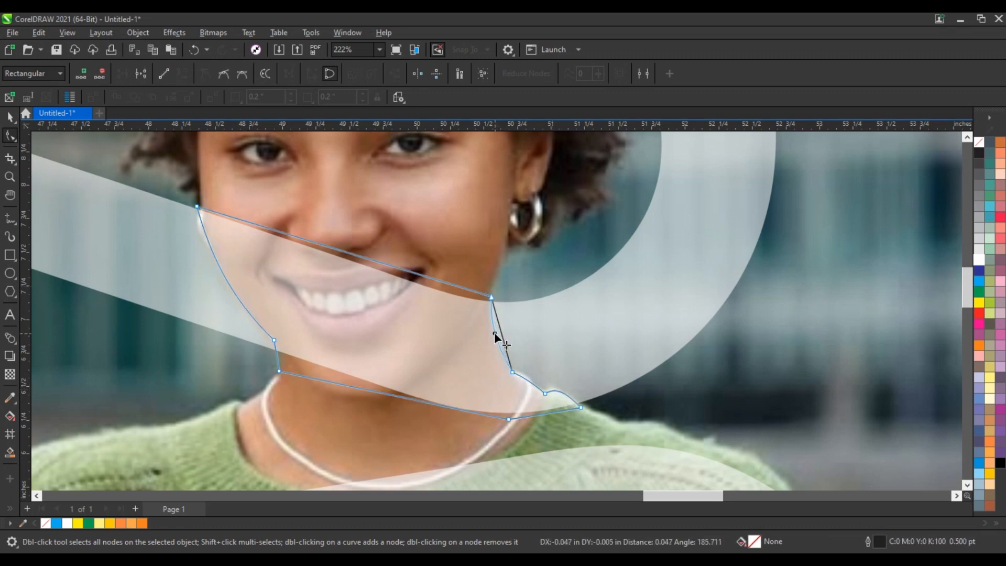
{"action": "left_click_drag", "start_coordinate": [496, 332], "coordinate": [493, 334]}
{"action": "left_click_drag", "start_coordinate": [207, 238], "coordinate": [203, 240]}
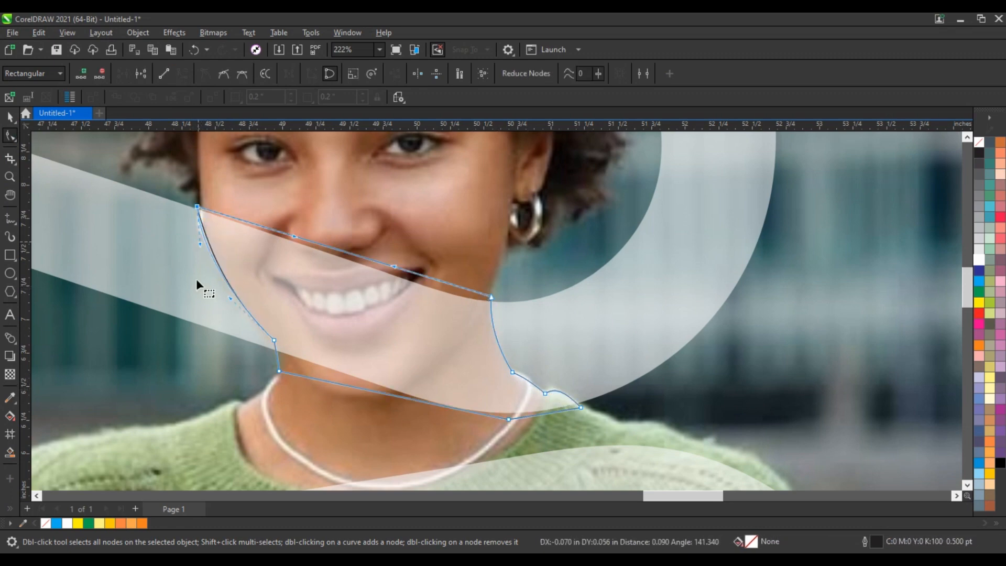
Trim the face and neck outline's area out of the woman's translucent curve and delete the outline
{"action": "left_click", "coordinate": [10, 118]}
{"action": "left_click", "coordinate": [379, 76]}
{"action": "left_click", "coordinate": [429, 303]}
{"action": "key", "text": "Delete"}
{"action": "scroll", "coordinate": [442, 342], "scroll_direction": "down", "scroll_amount": 5}
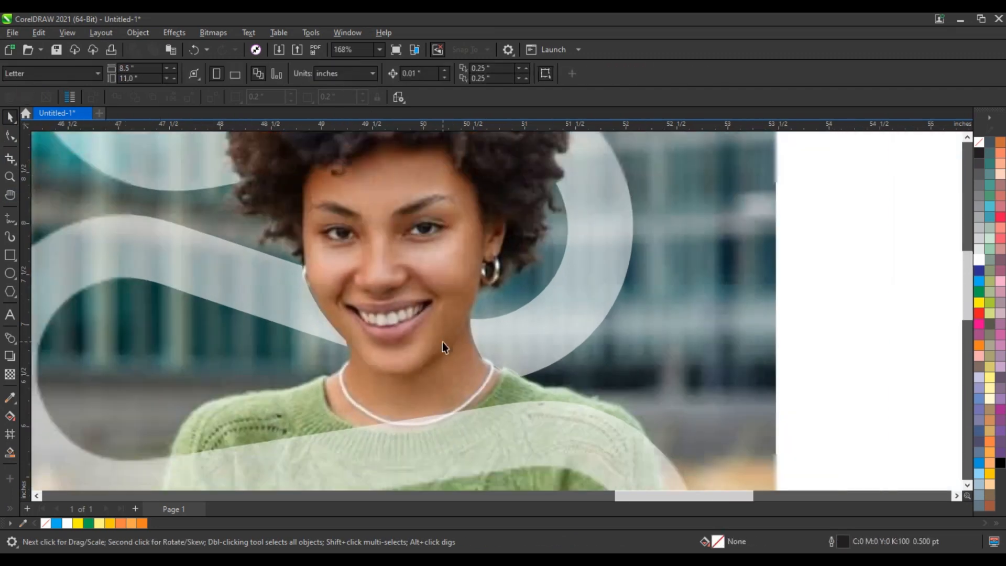
Set the transparency of the woman's trimmed curve to 0
{"action": "left_click", "coordinate": [442, 342]}
{"action": "scroll", "coordinate": [442, 341], "scroll_direction": "down", "scroll_amount": 3}
{"action": "left_click", "coordinate": [9, 374]}
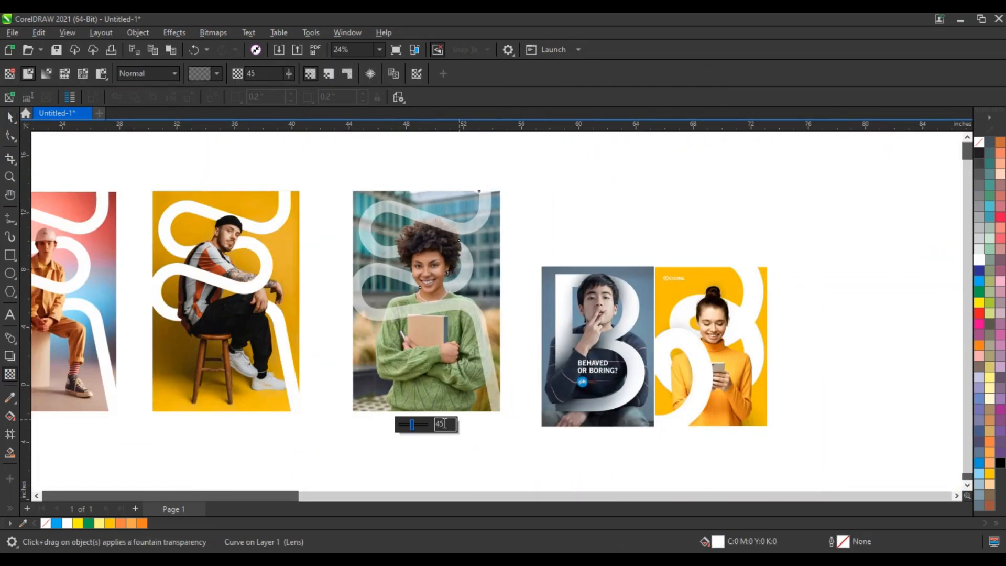
{"action": "left_click", "coordinate": [444, 424]}
{"action": "type", "text": "0"}
{"action": "key", "text": "Return"}
{"action": "left_click", "coordinate": [9, 118]}
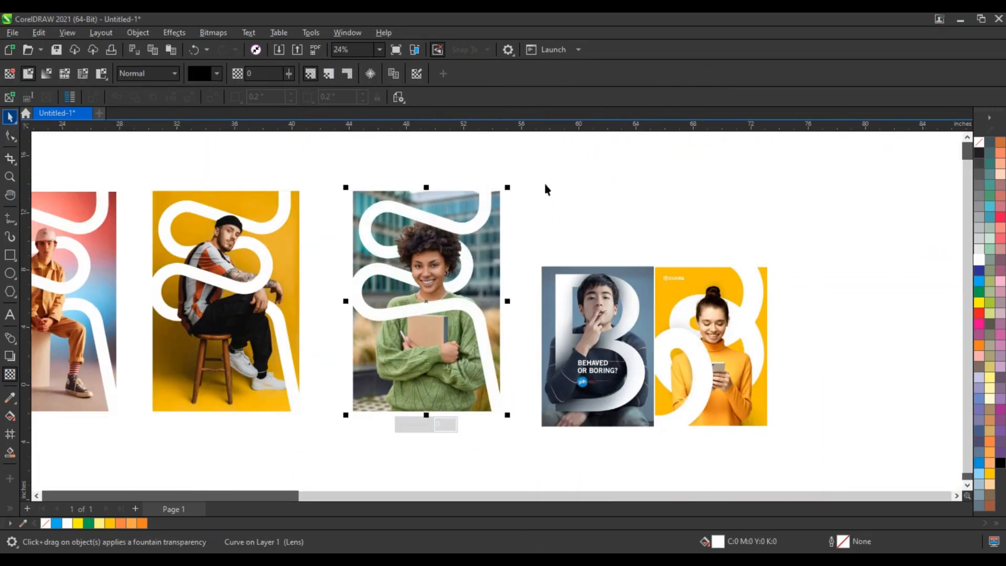
Select all three photos with their curves and preview them full screen to check the weaving effect
{"action": "left_click", "coordinate": [542, 181]}
{"action": "left_click_drag", "start_coordinate": [527, 176], "coordinate": [67, 408]}
{"action": "scroll", "coordinate": [52, 406], "scroll_direction": "down", "scroll_amount": 1}
{"action": "key", "text": "shift+F2"}
{"action": "key", "text": "F9"}
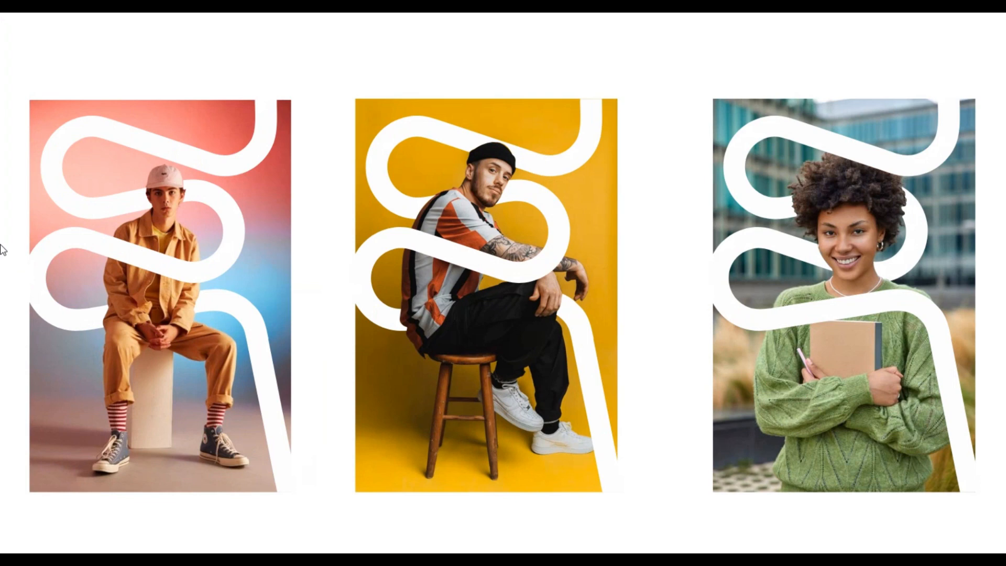
{"action": "key", "text": "F9"}
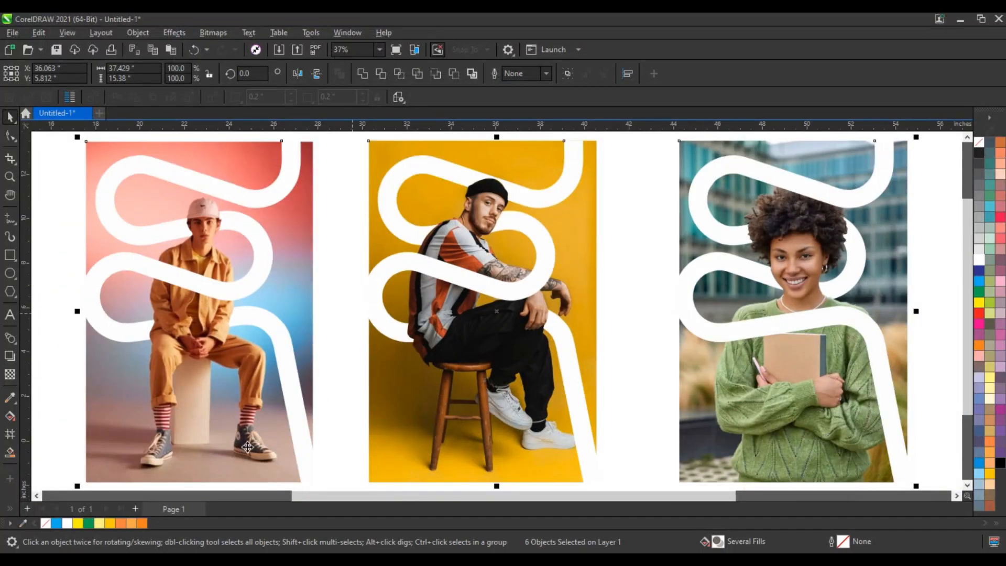